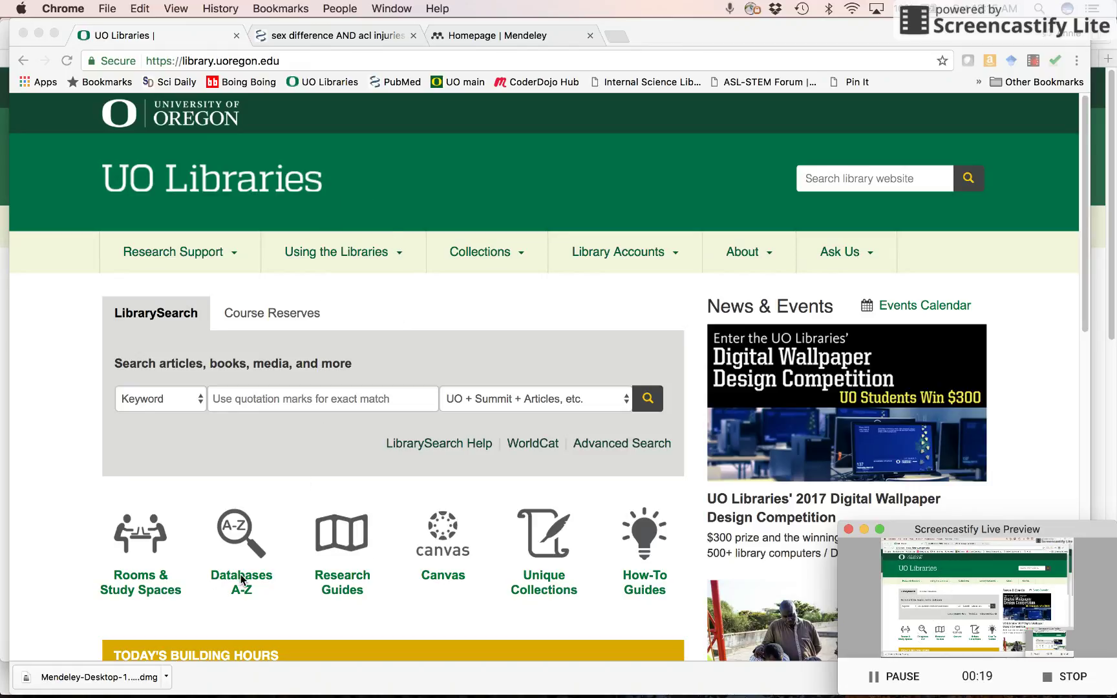
- Open the UO Libraries Research Guides and expand the Human Physiology subject to show its HPHY guide
click(346, 579)
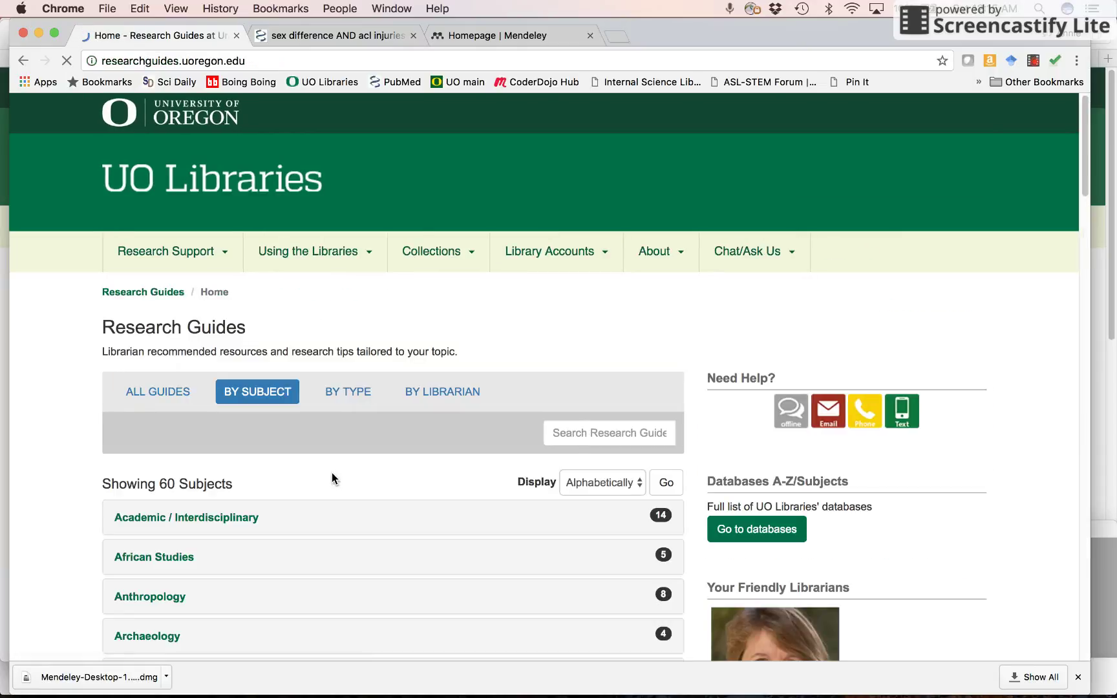
drag(1084, 146, 1075, 364)
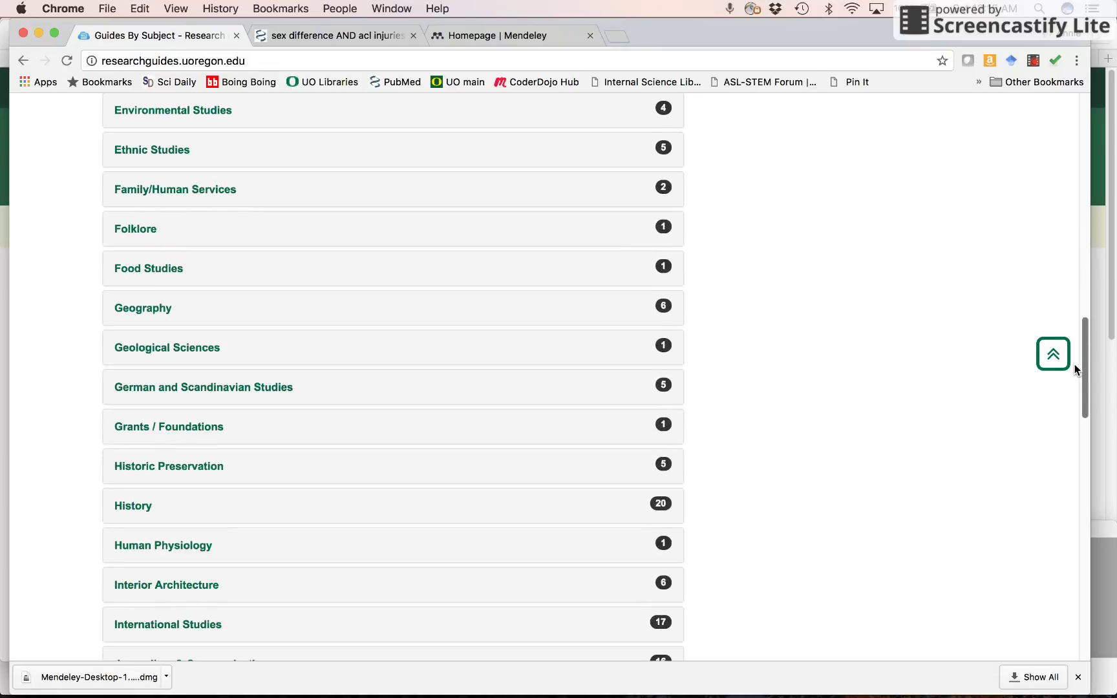
click(165, 556)
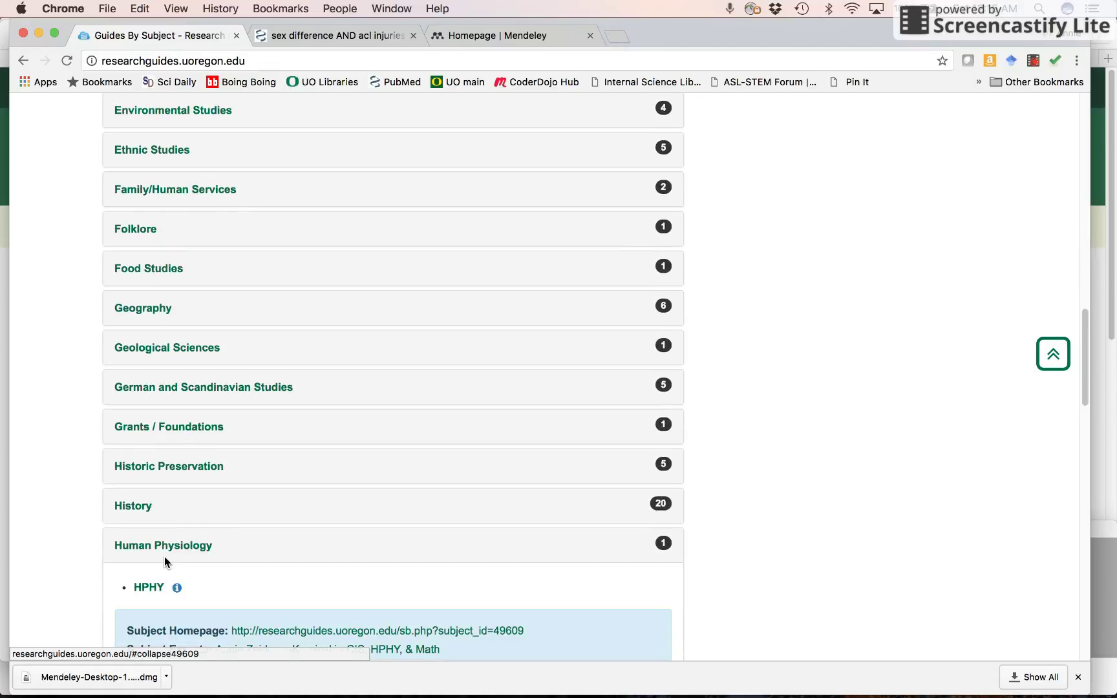
- Rerun the PubMed search as 'sex differences AND acl injuries', returning 347 results
click(149, 588)
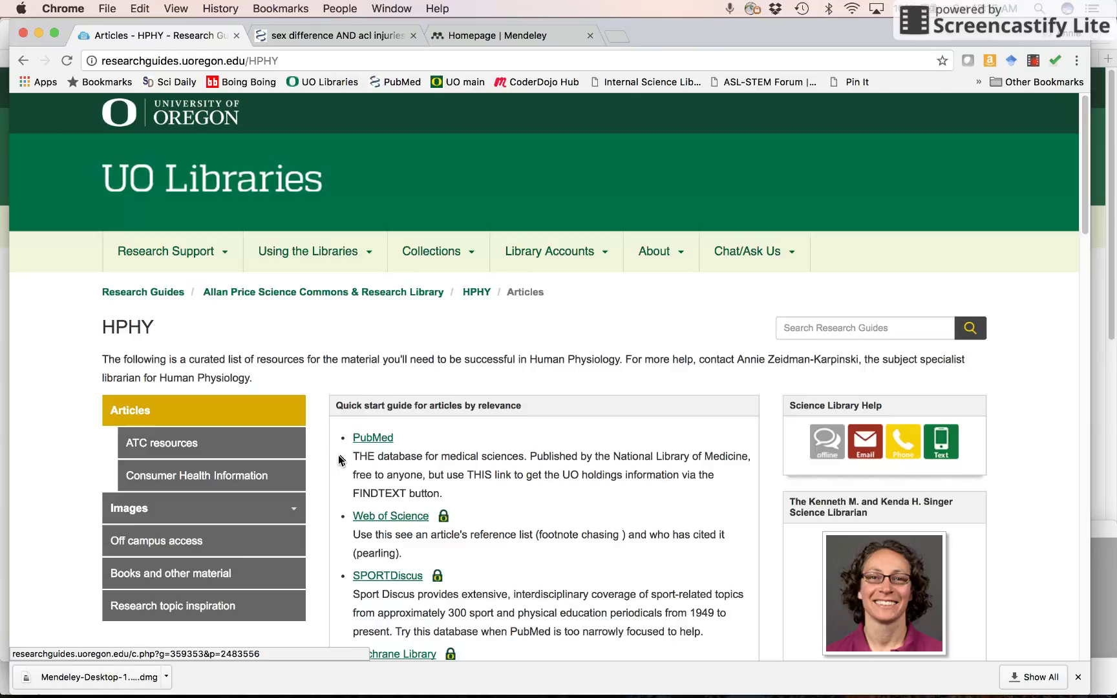
click(332, 35)
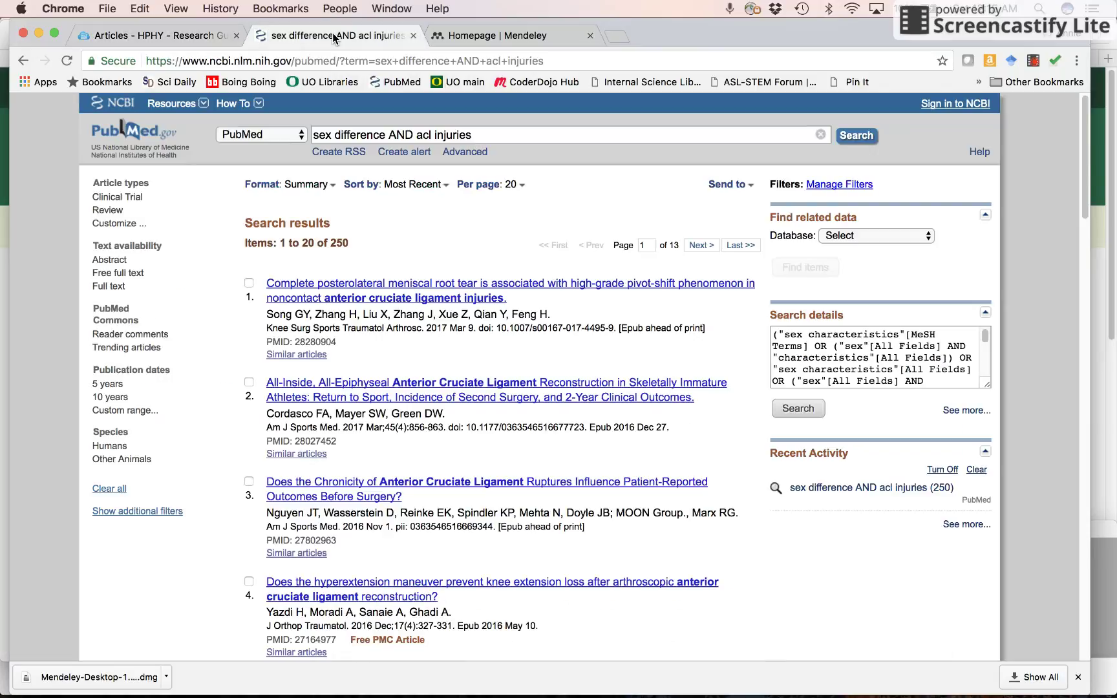
click(385, 136)
text(s)
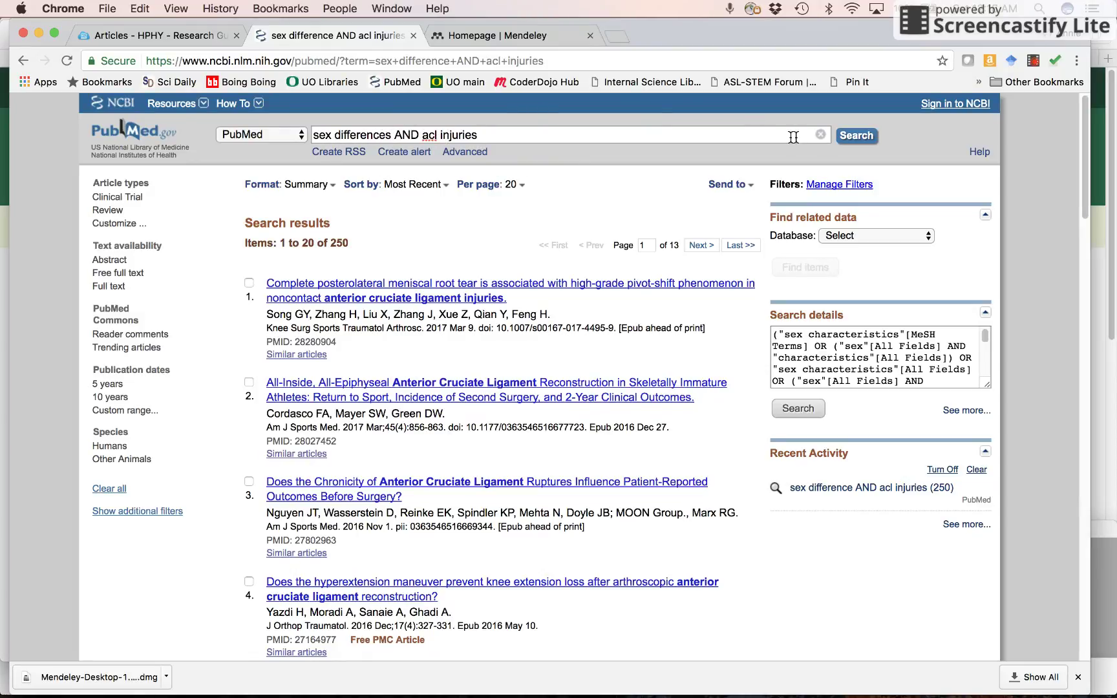
click(851, 136)
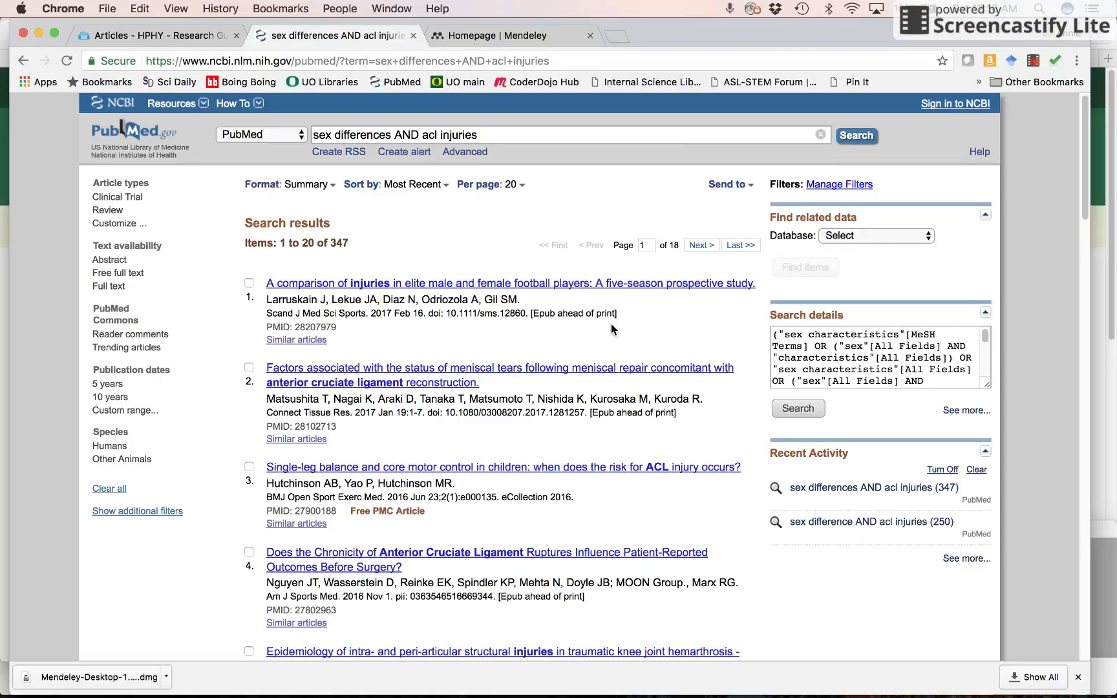
- Sign in to Mendeley web with the saved e-mail and password, then open the All Documents library
click(511, 37)
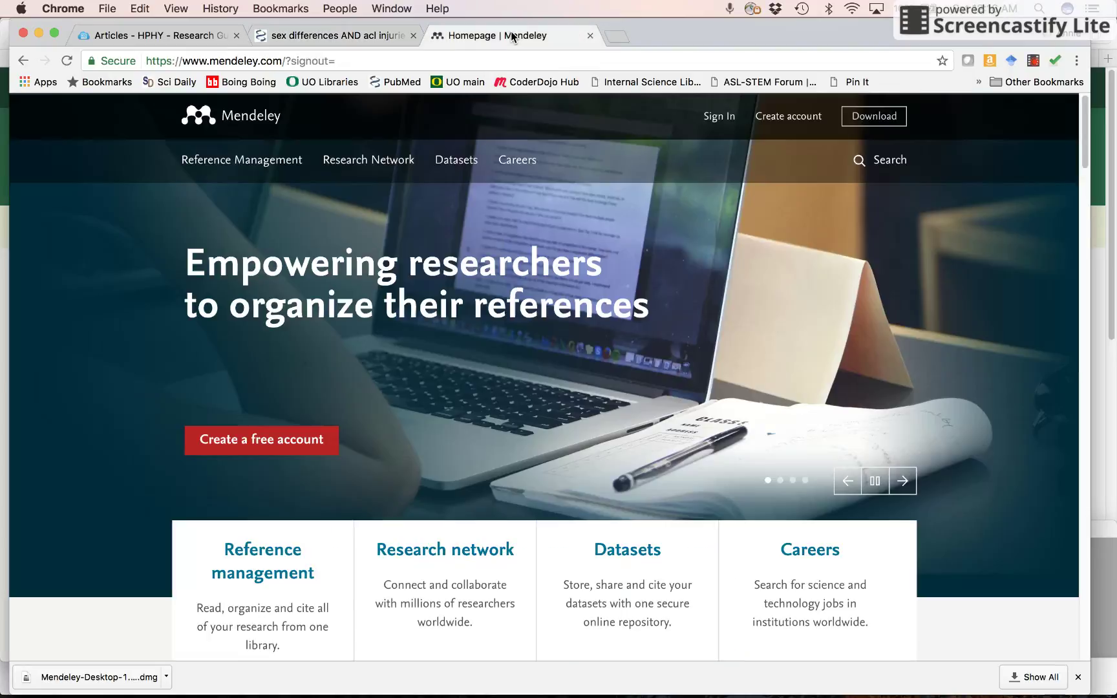
click(714, 122)
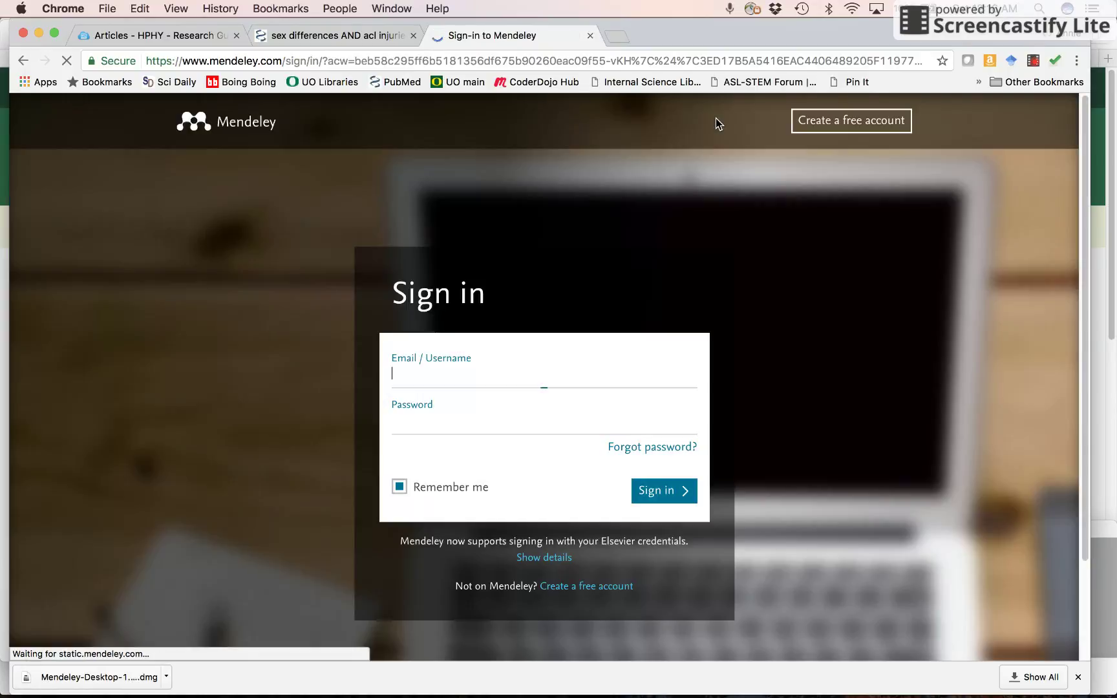
text(a)
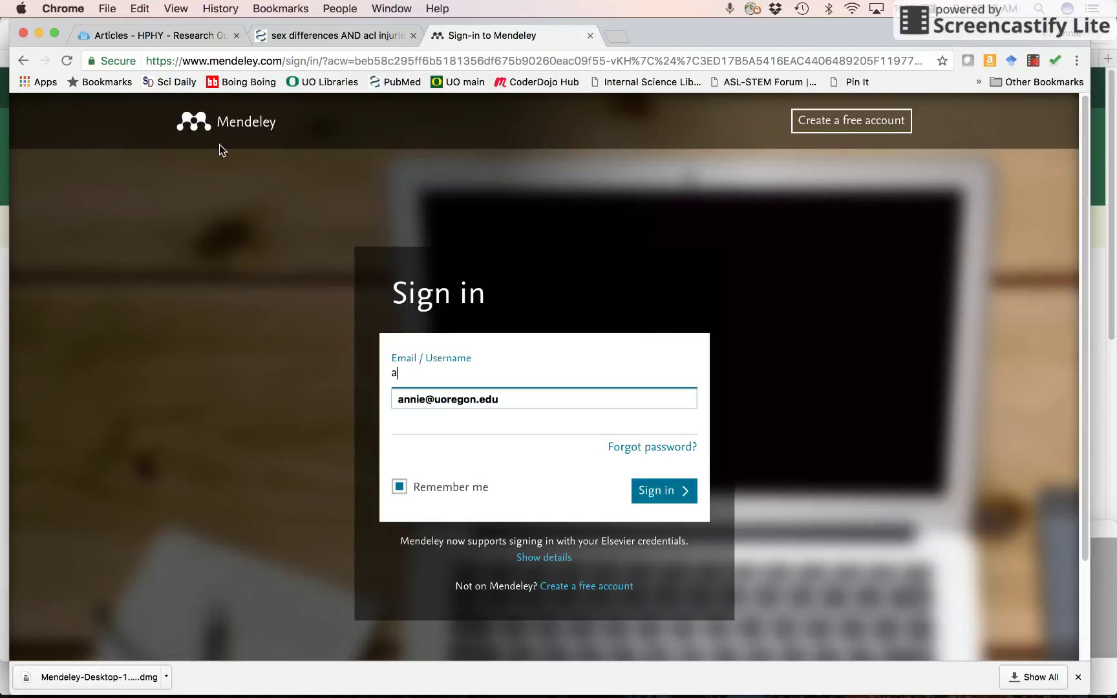
text(n)
click(466, 399)
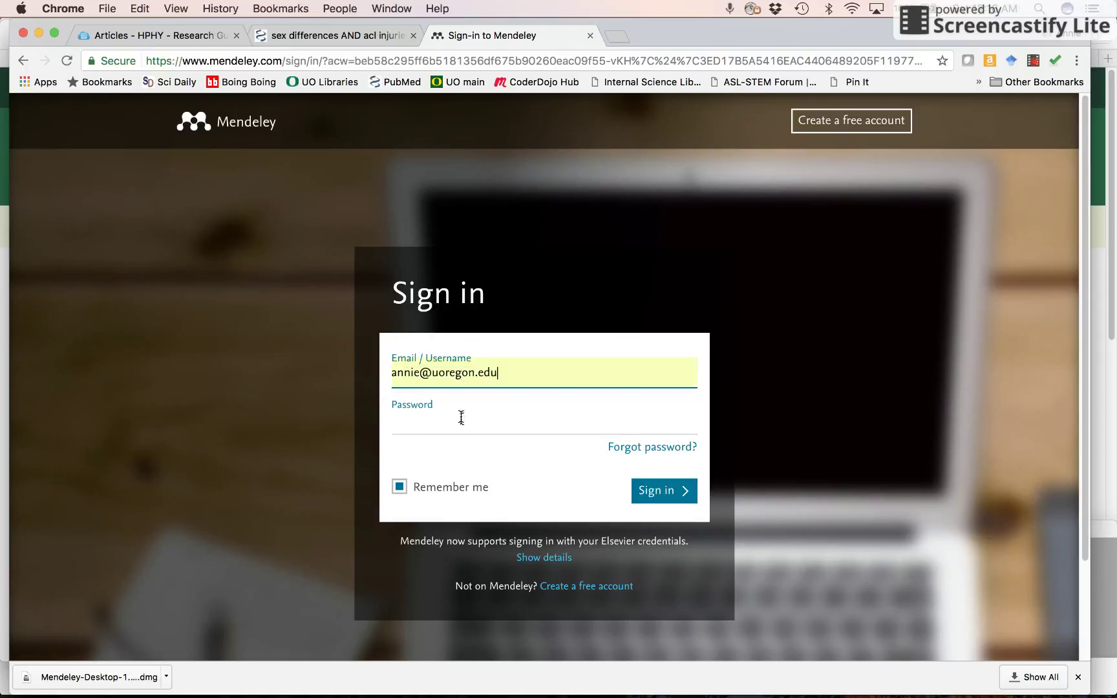
click(455, 422)
text(a)
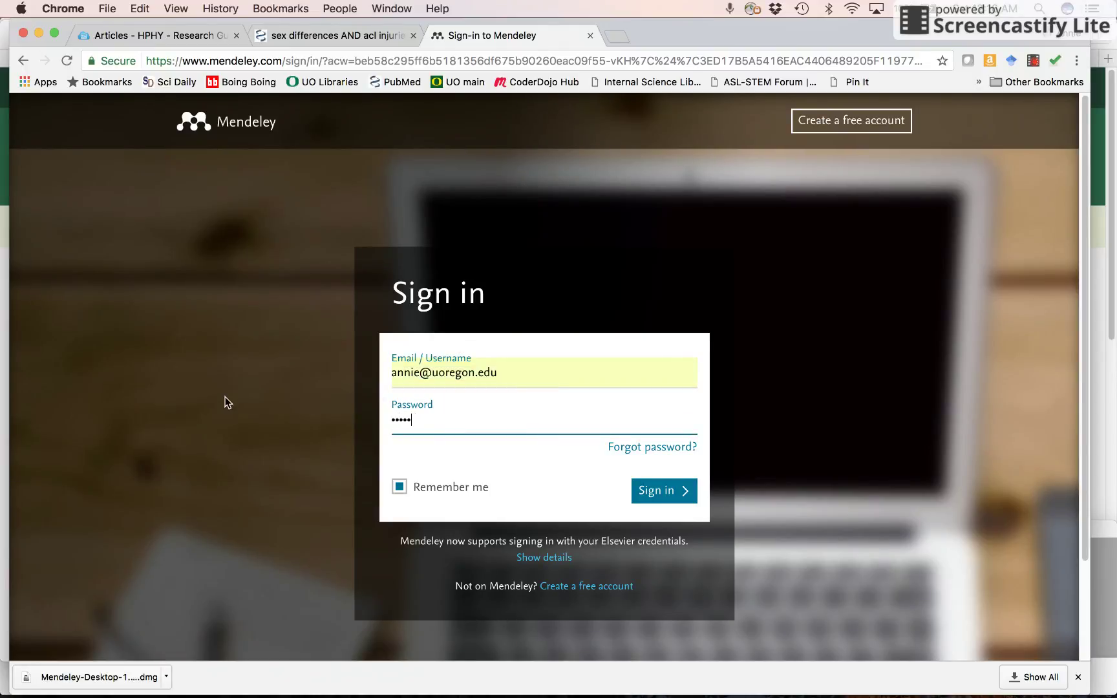
key(Return)
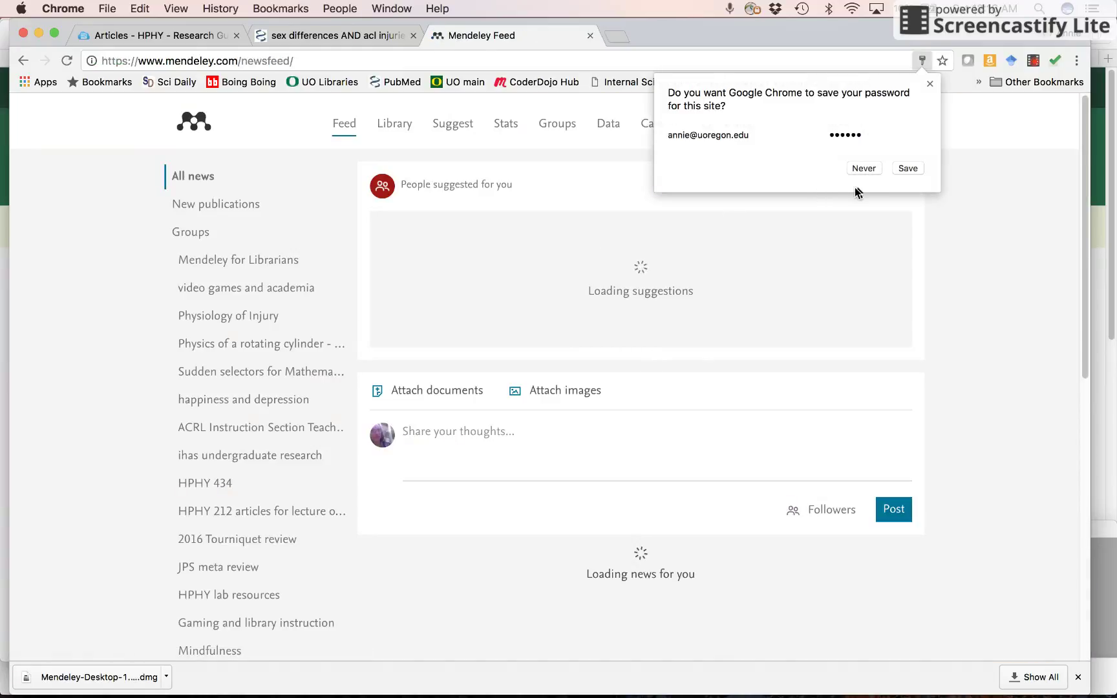
click(908, 168)
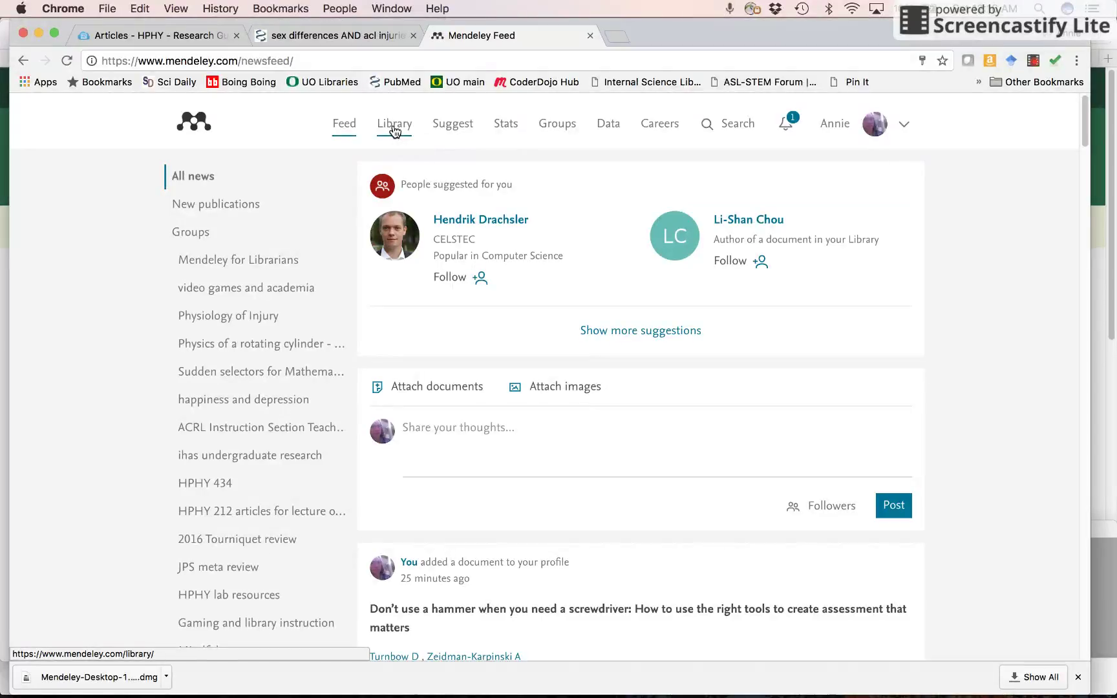
click(393, 133)
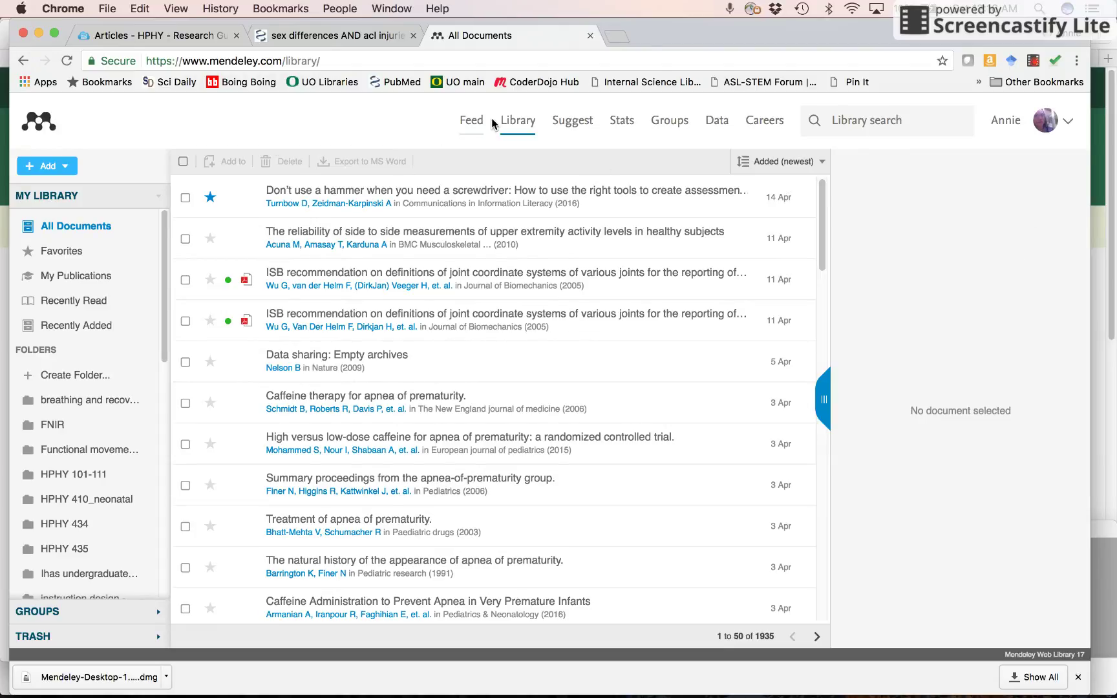
- Return to the Mendeley feed and scroll down to the footer's Downloads links
click(47, 124)
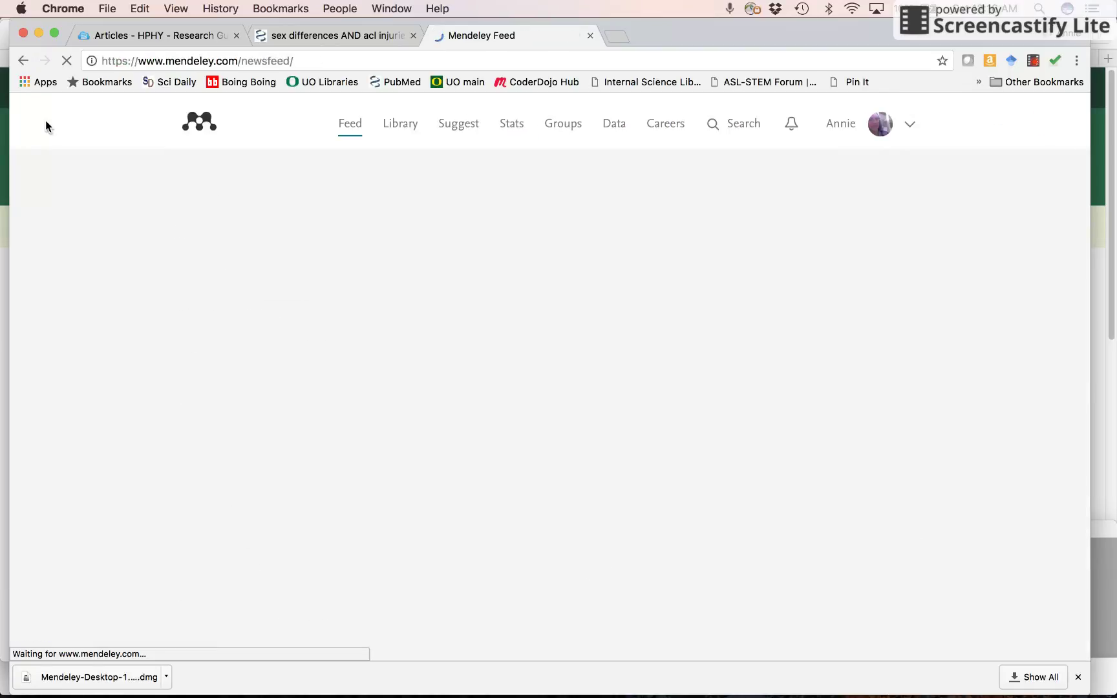
scroll(1081, 152, down, 5)
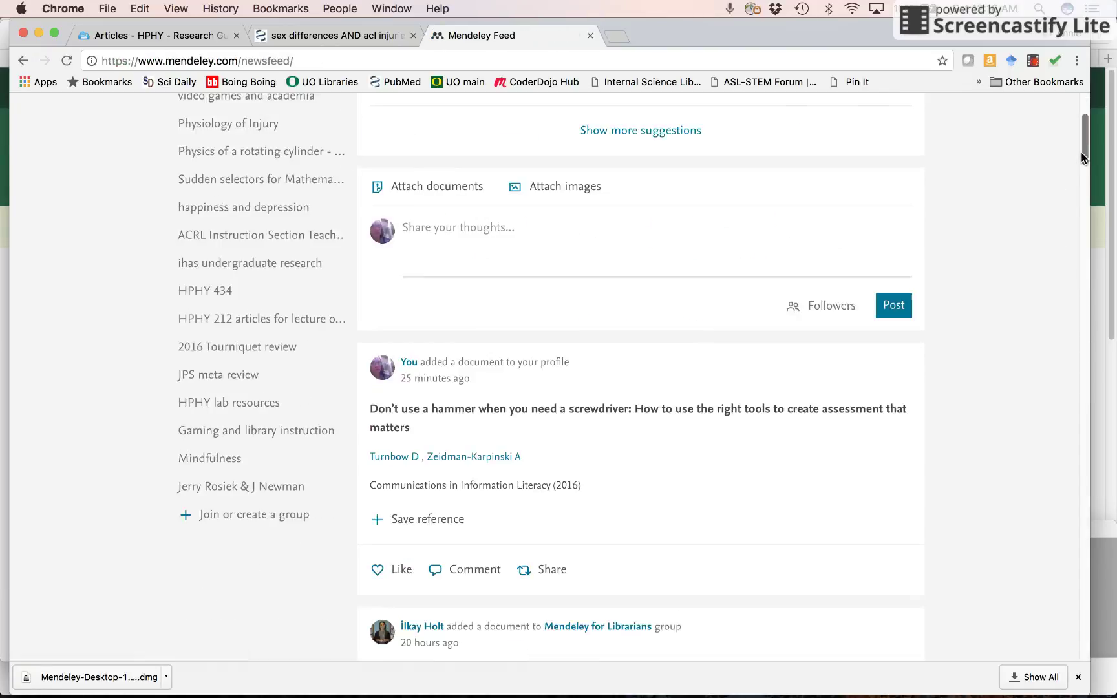
drag(1081, 152, 1082, 429)
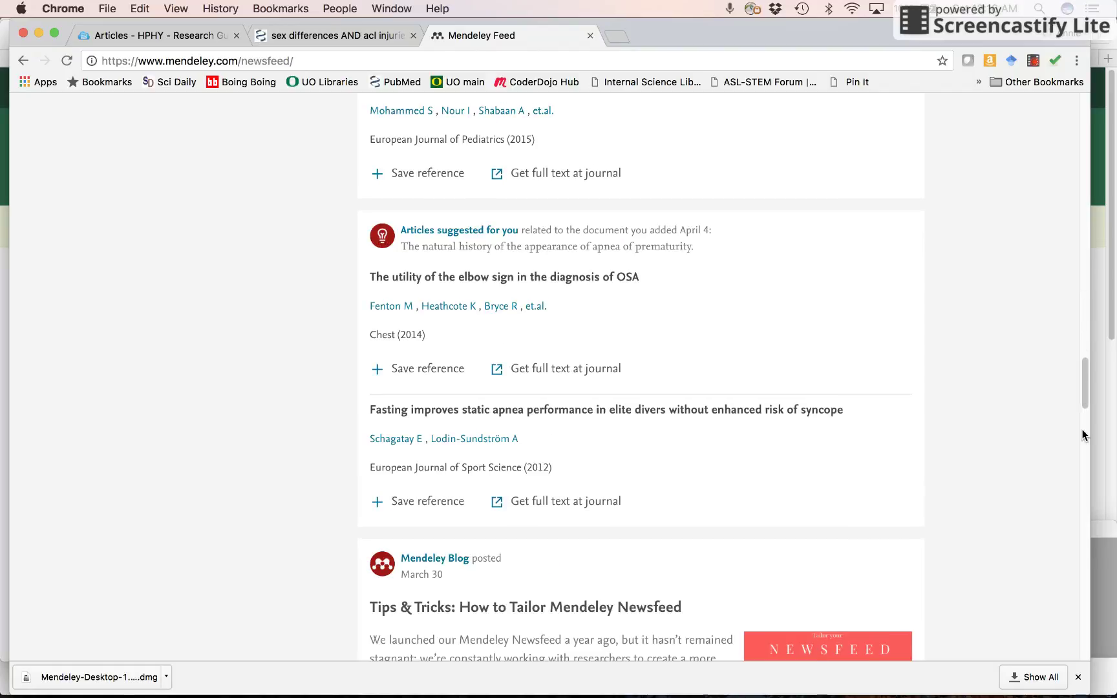
click(1078, 676)
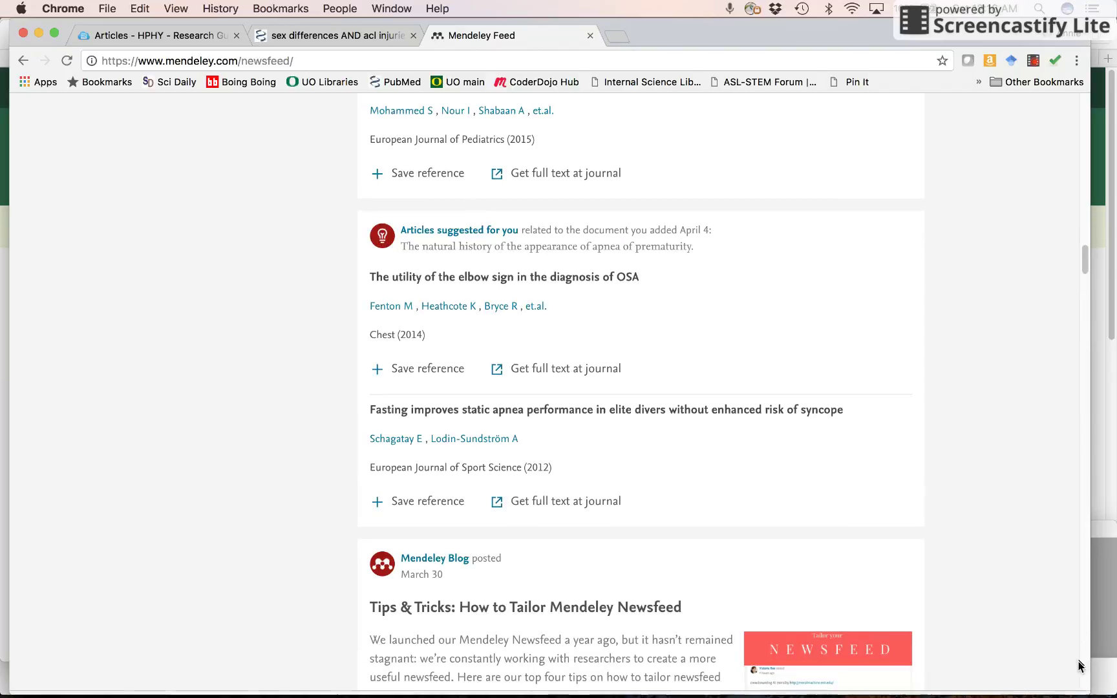
drag(1085, 263, 1089, 691)
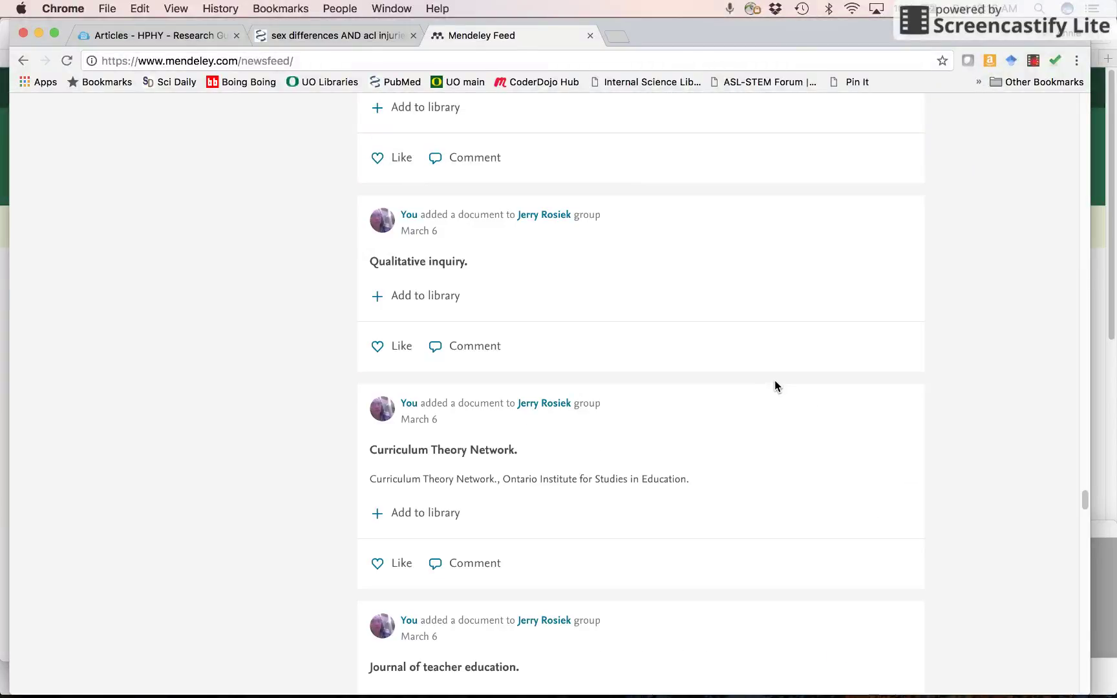
drag(1079, 499, 1086, 694)
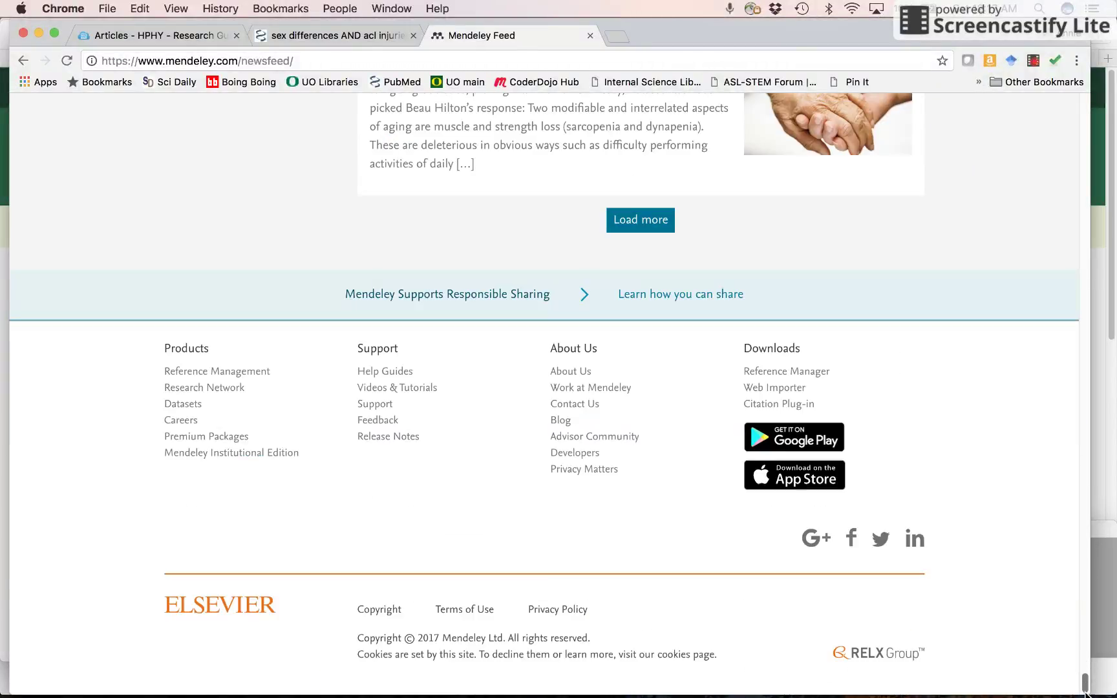
- Install the Mendeley Importer extension in Chrome from the Web Importer page, then return to PubMed
click(788, 391)
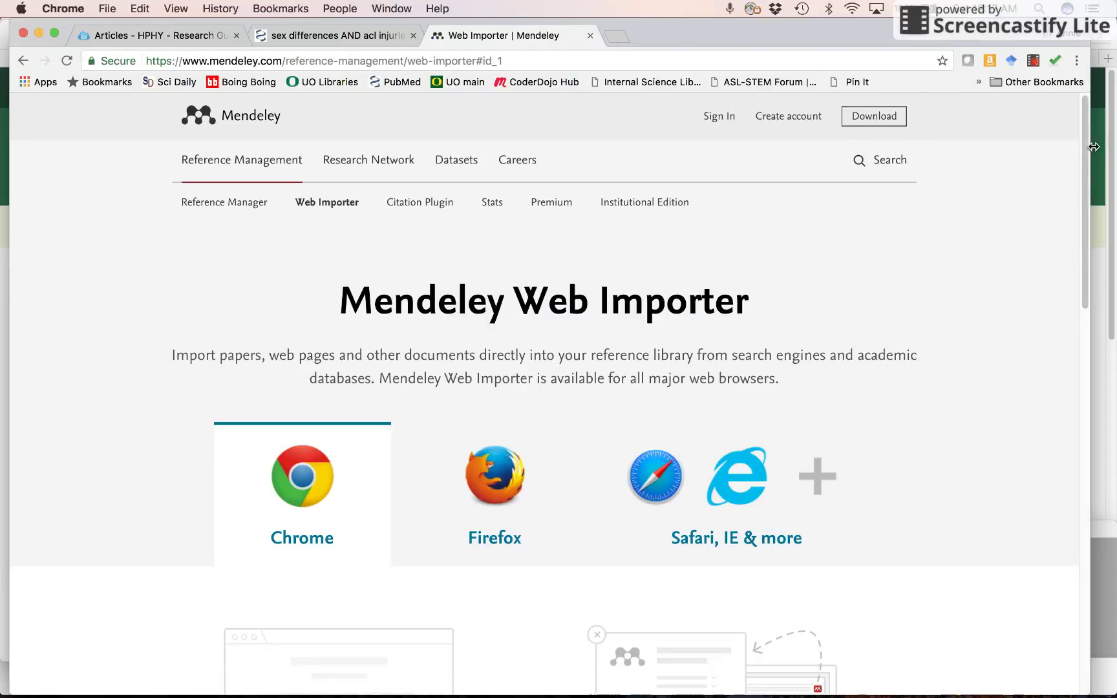
drag(1081, 156, 875, 240)
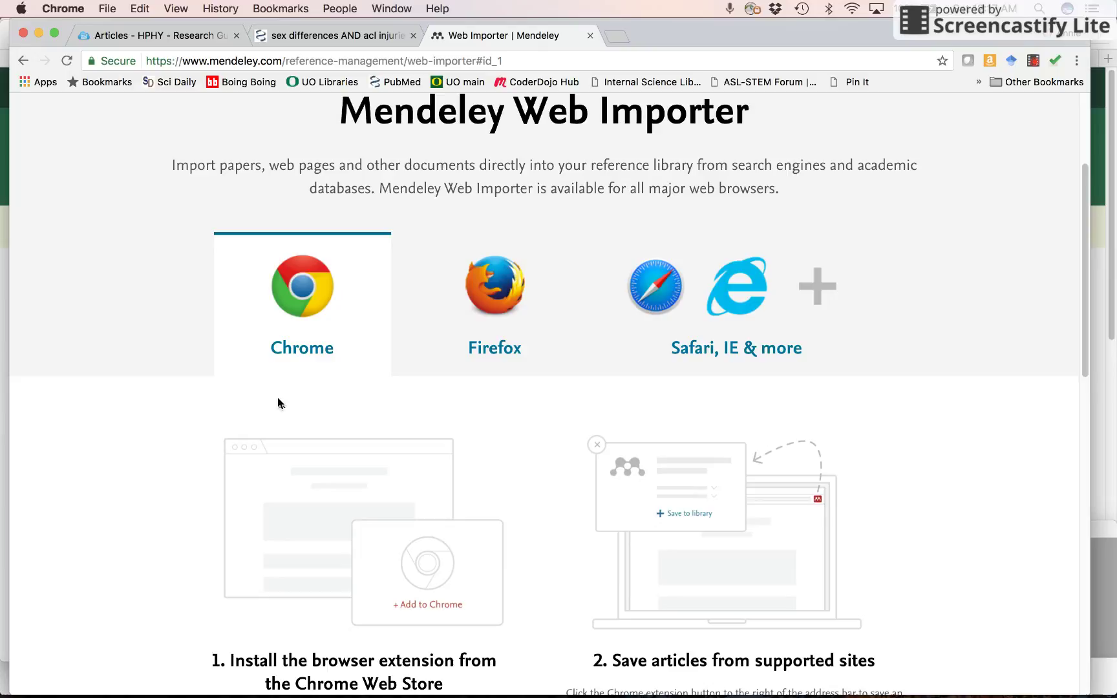
drag(1080, 227, 1080, 329)
click(387, 466)
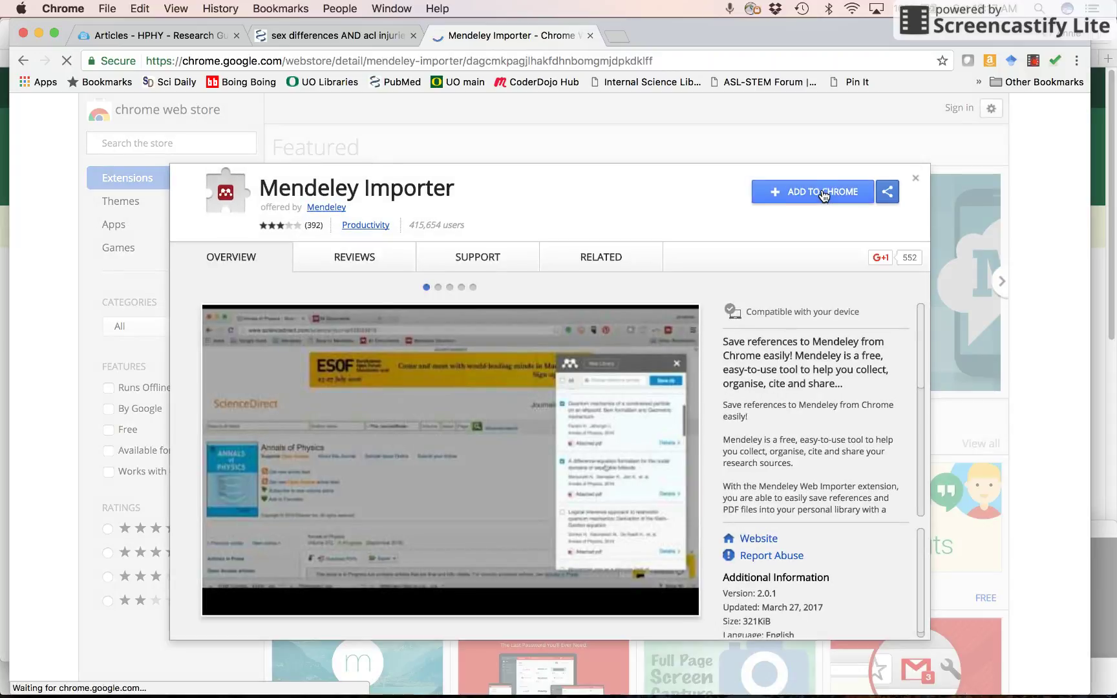
click(818, 198)
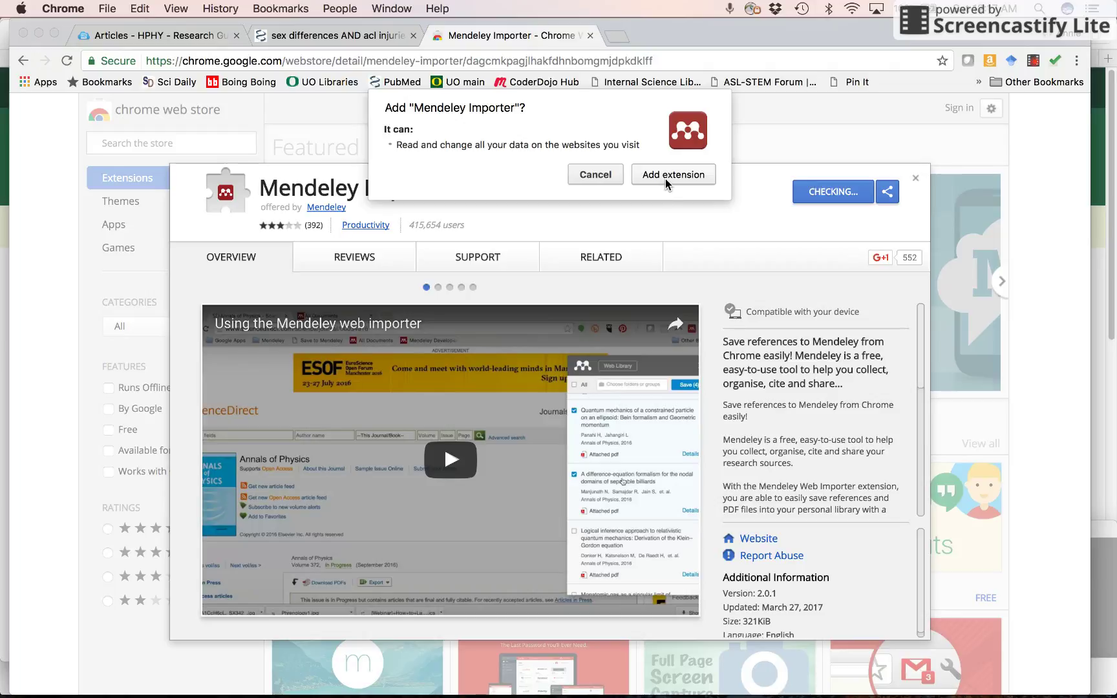
click(669, 176)
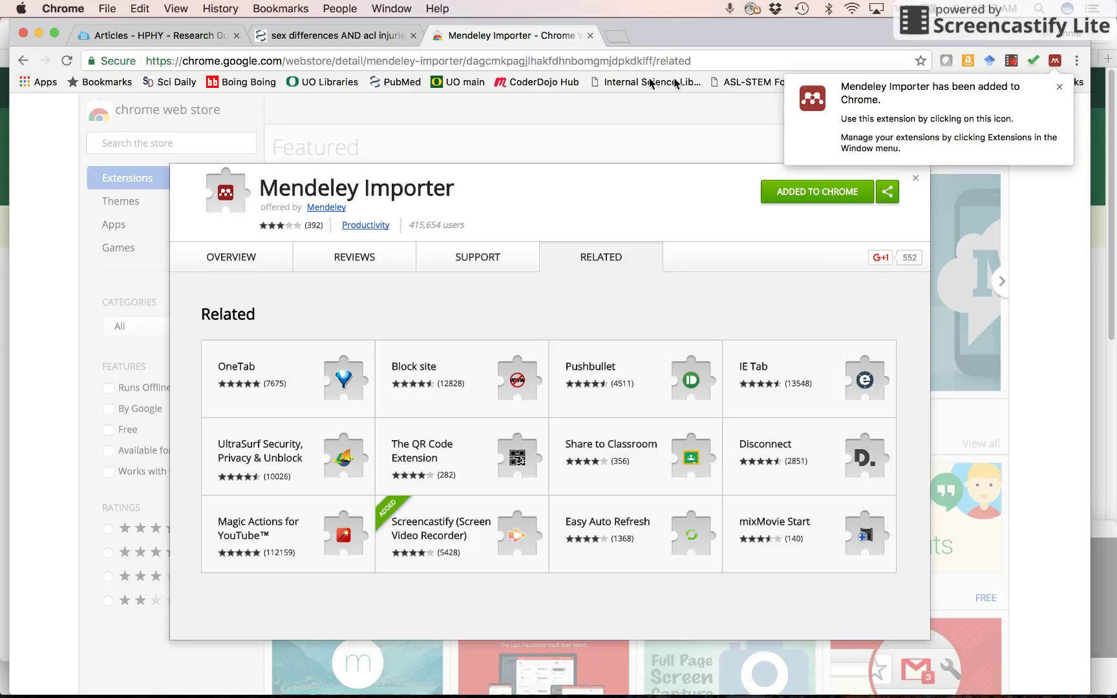
click(373, 37)
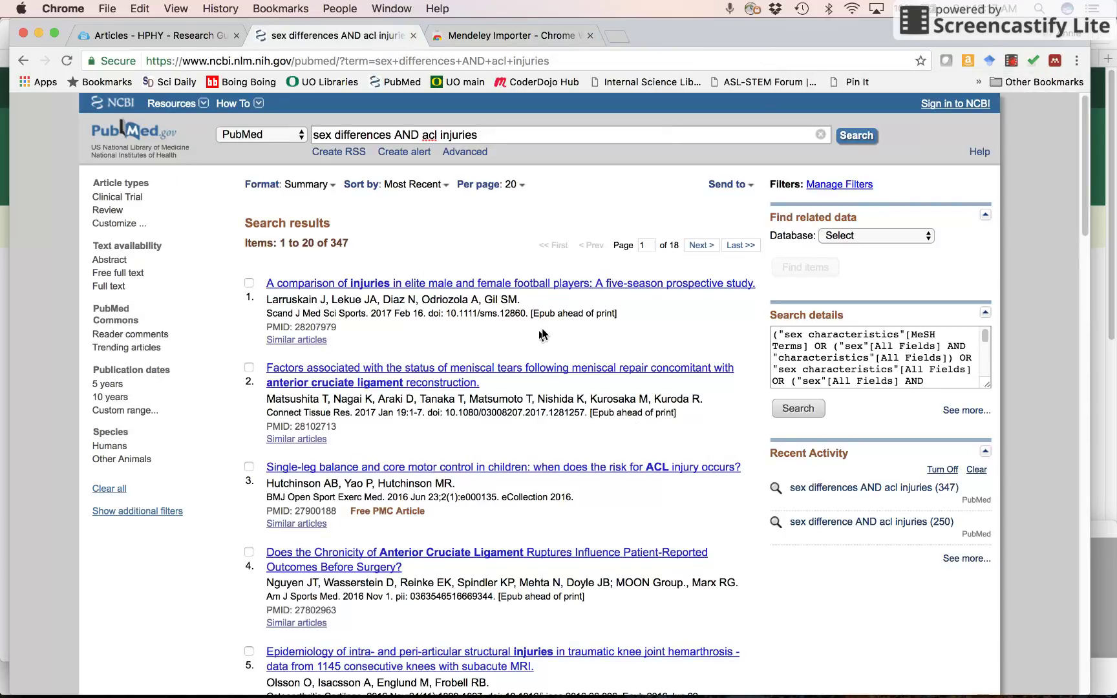
- Use the Mendeley Importer to check and save the elite football players injury study
click(1055, 61)
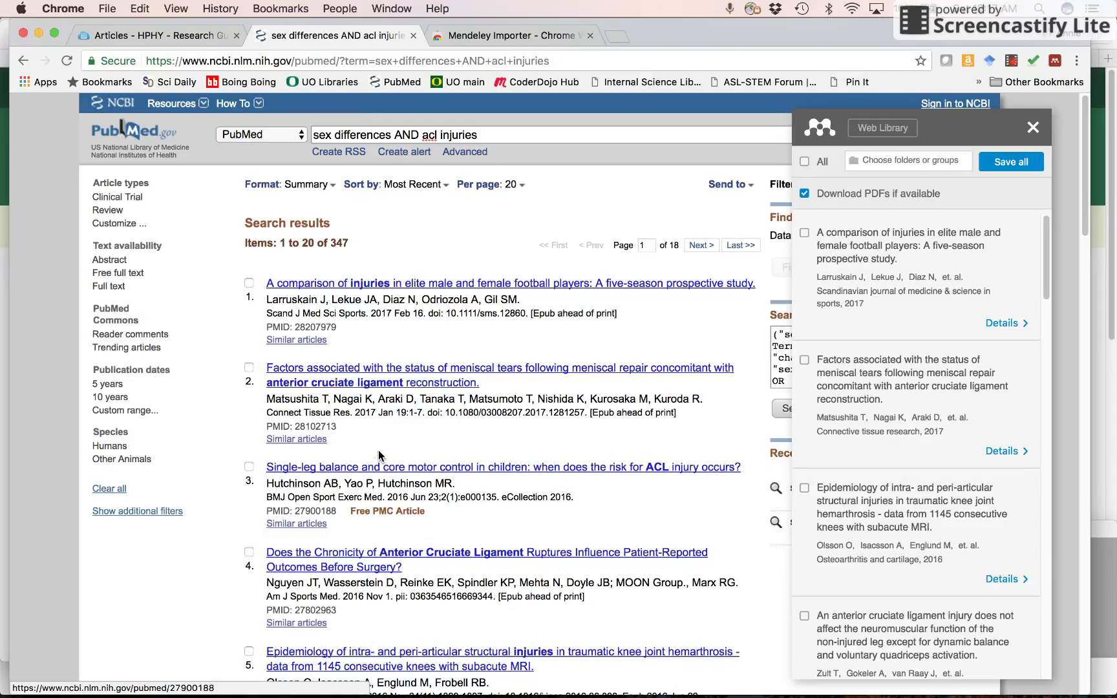
click(803, 235)
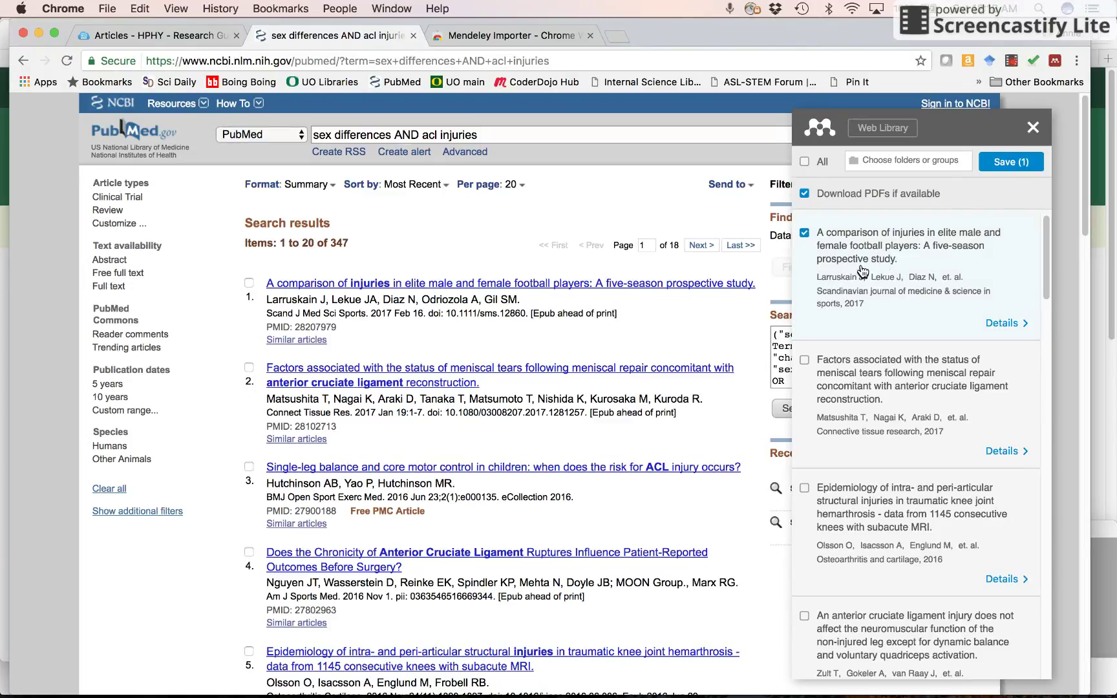
click(1013, 168)
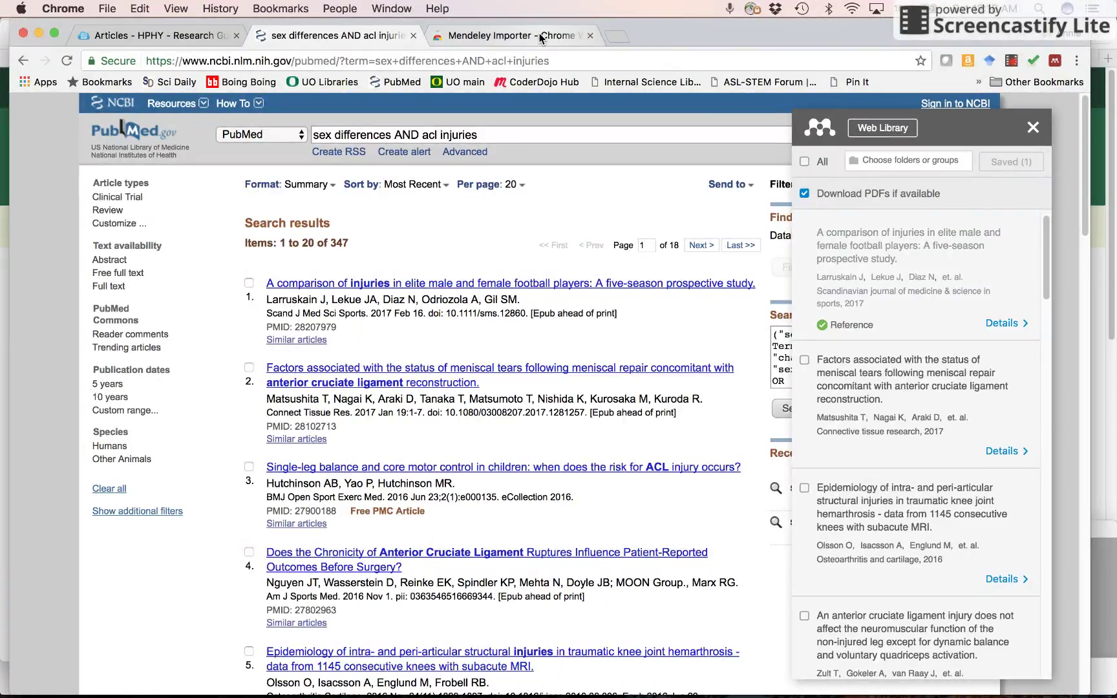
- Open mendeley.com in a new tab and check the library lists the football injuries study
click(617, 36)
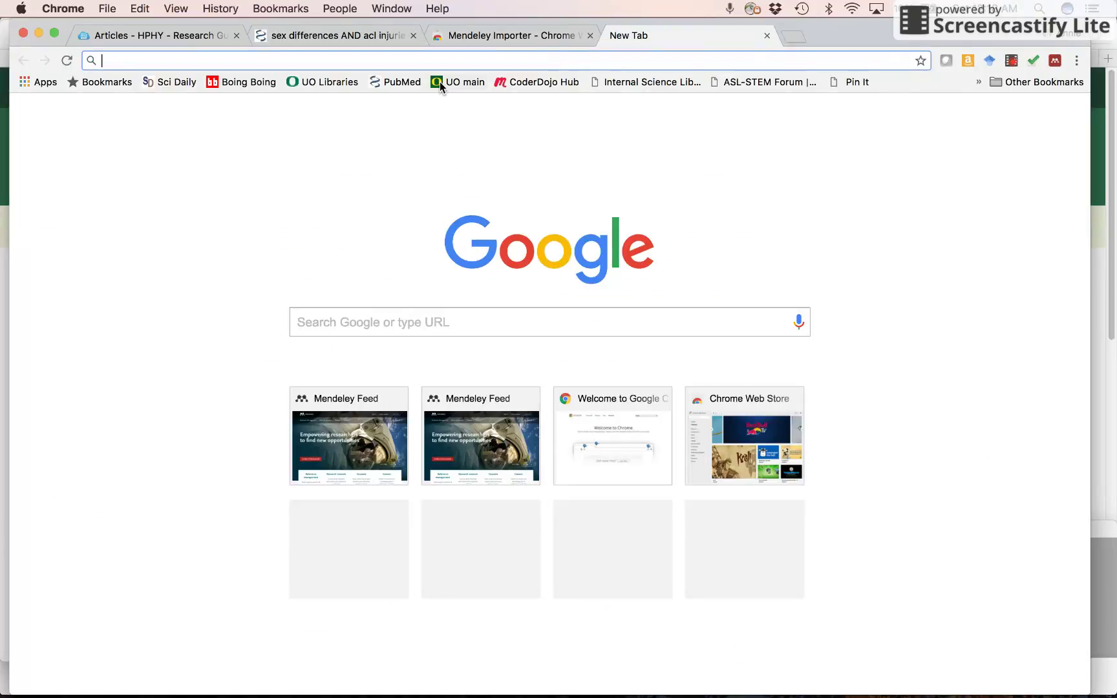
text(men)
key(Return)
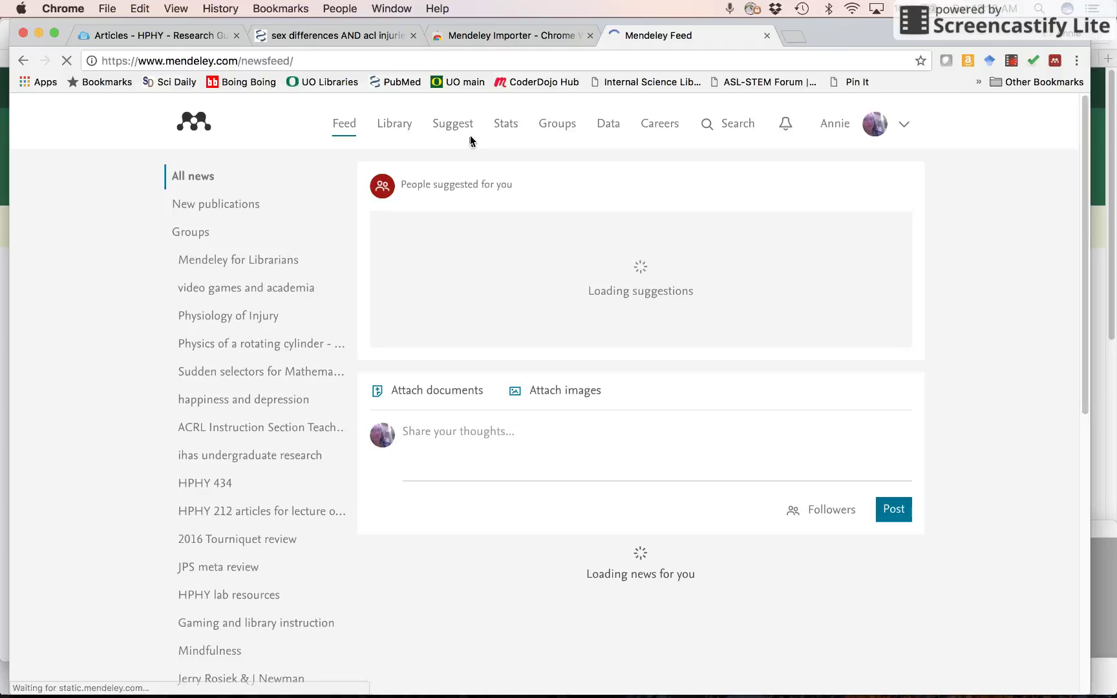
click(398, 129)
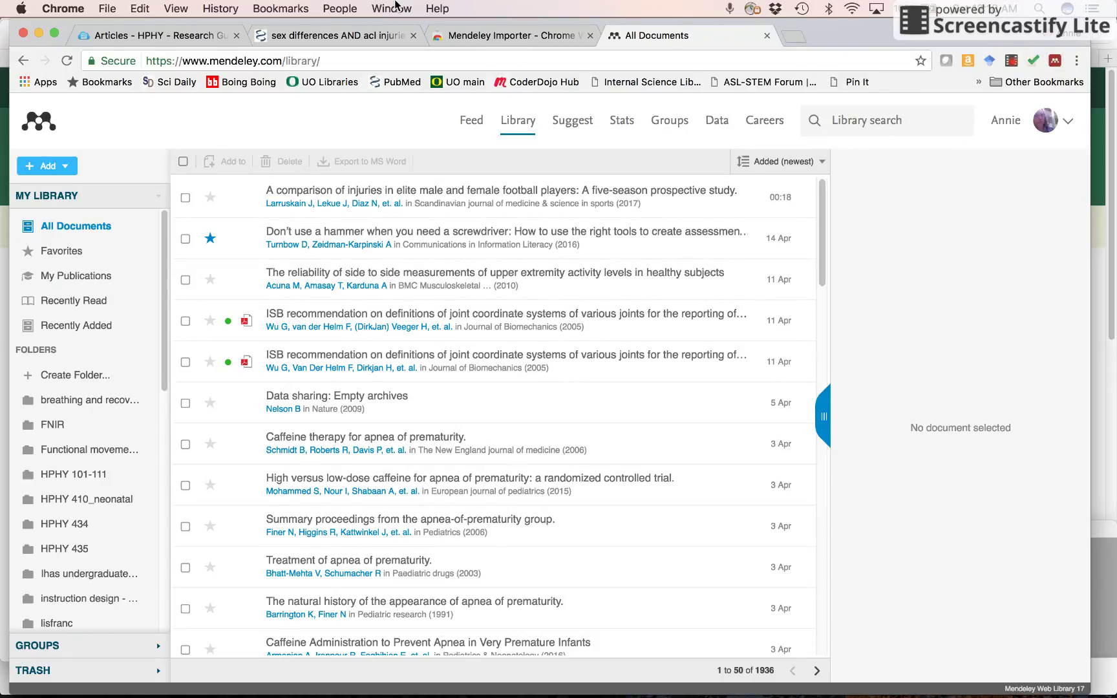
- Glance at PubMed and Mendeley Desktop, then go to the Mendeley web news feed
click(331, 37)
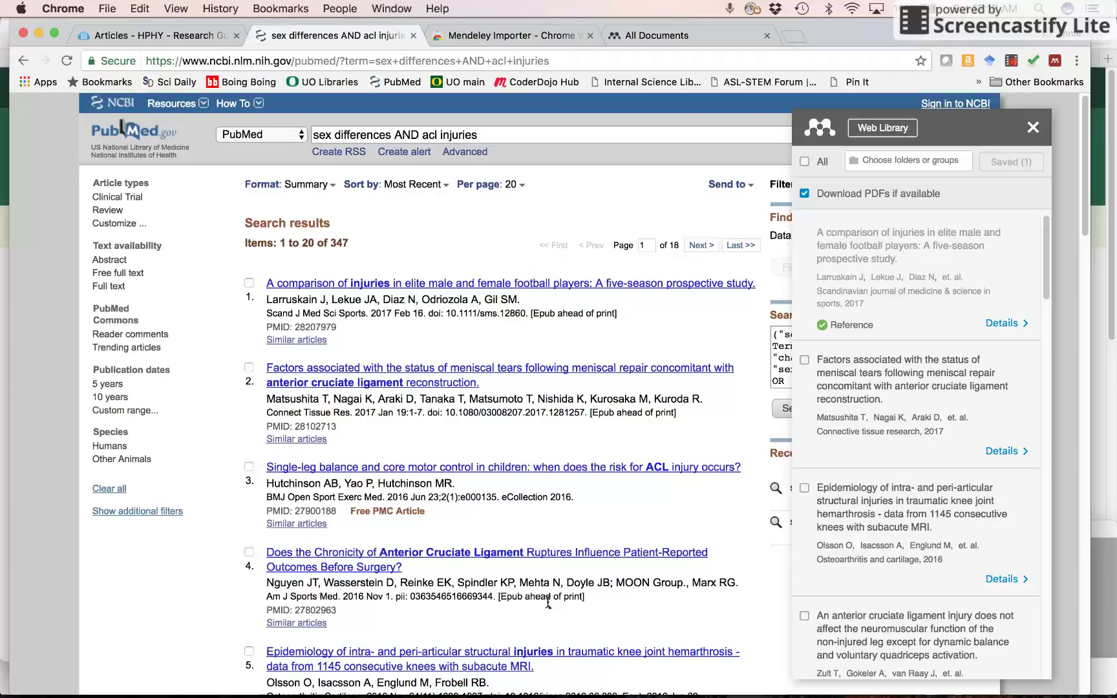
mouse_move(567, 678)
click(793, 677)
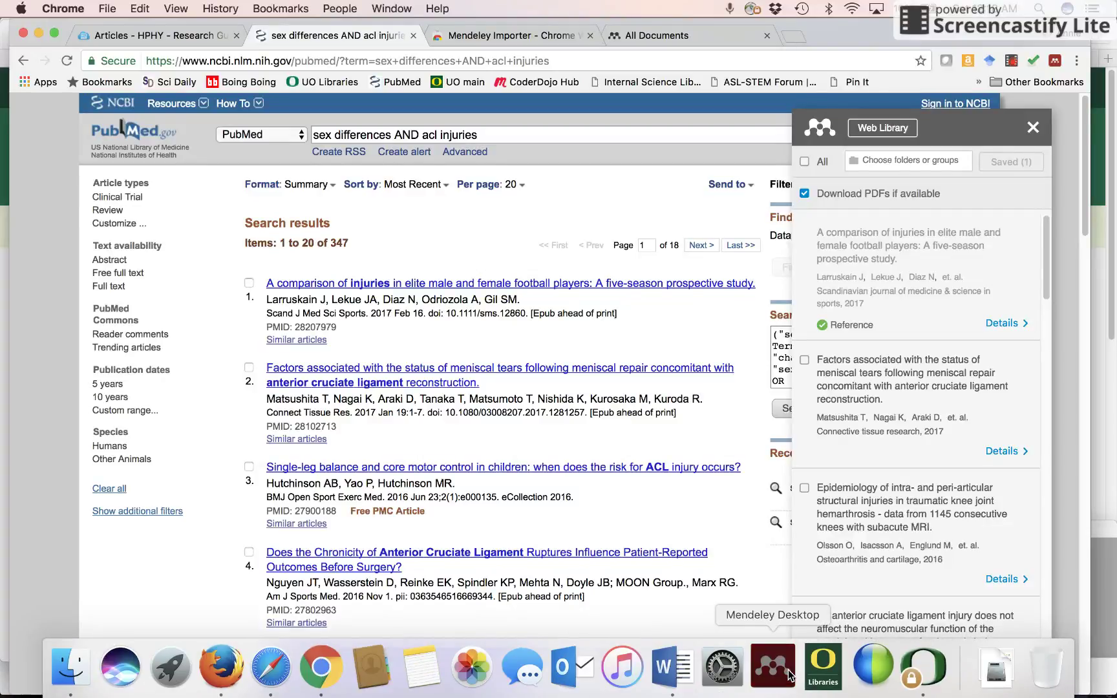
click(652, 37)
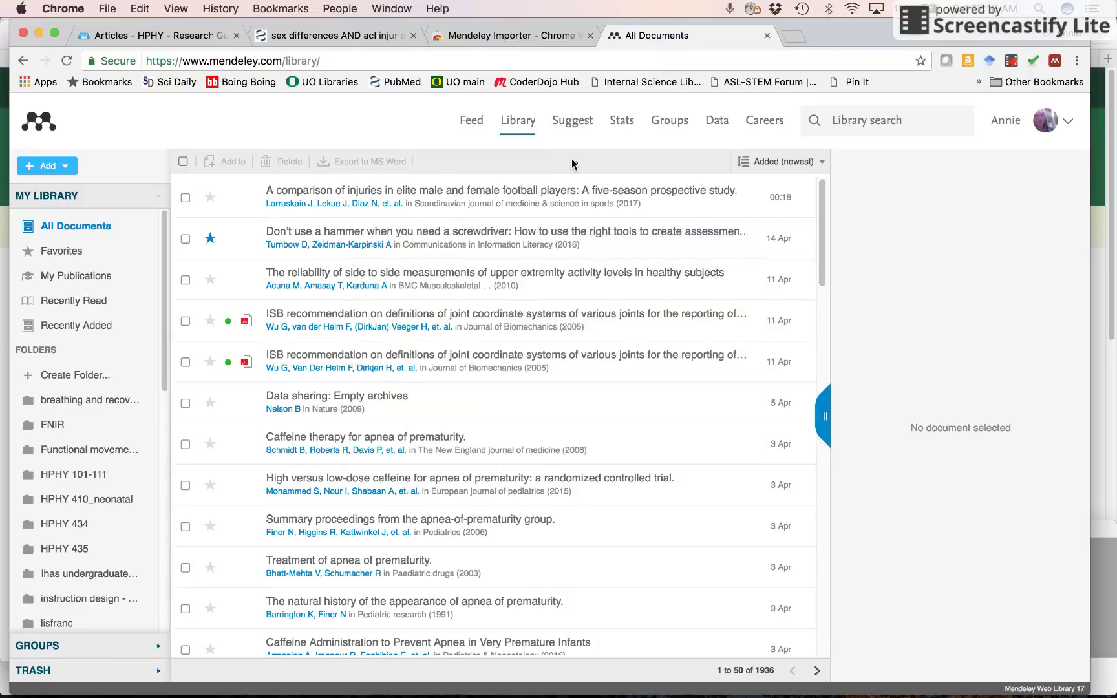
click(476, 126)
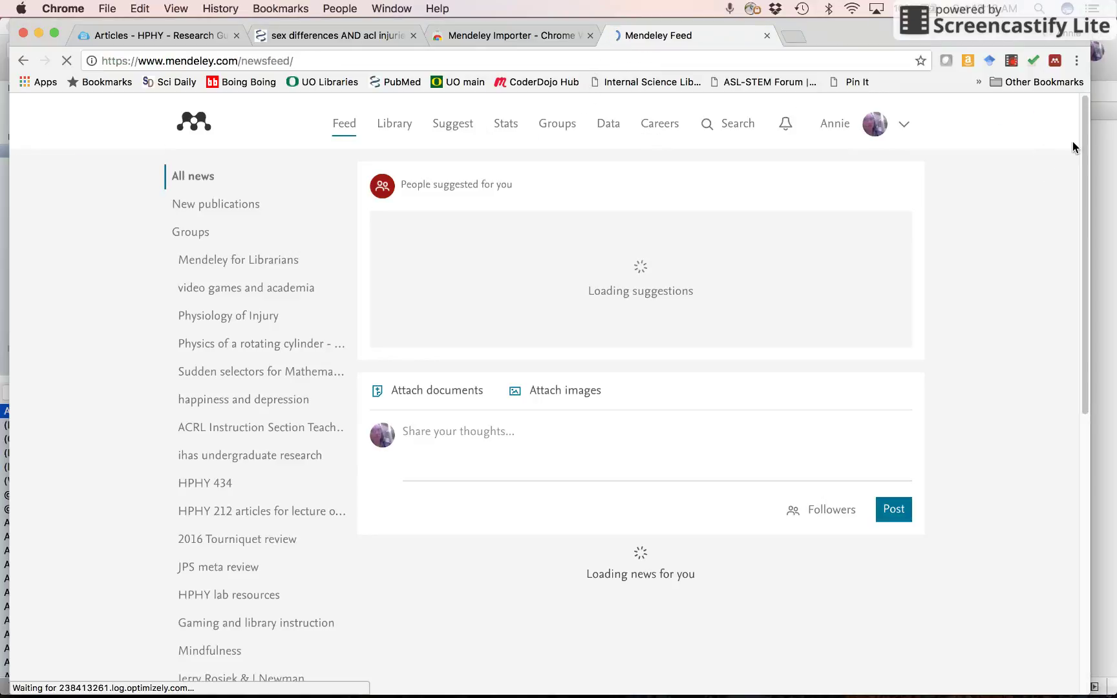
drag(1084, 309, 1092, 686)
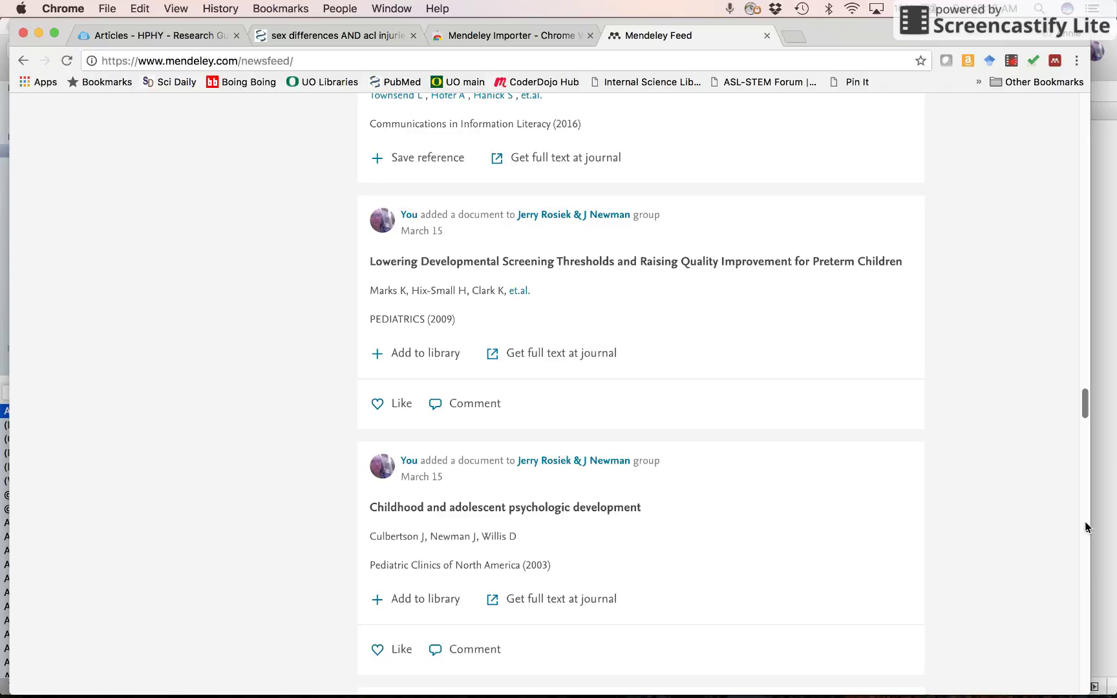
- Open the Reference Manager downloads page from the feed footer, then switch to Mendeley Desktop
scroll(1083, 639, down, 15)
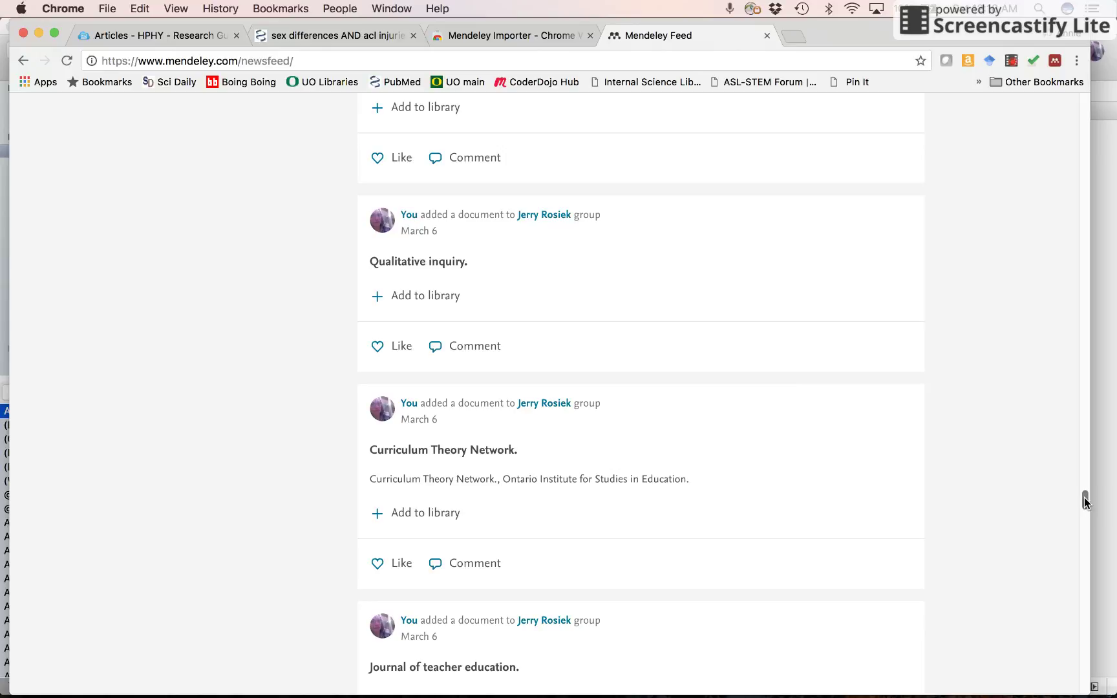
drag(1084, 498, 1085, 678)
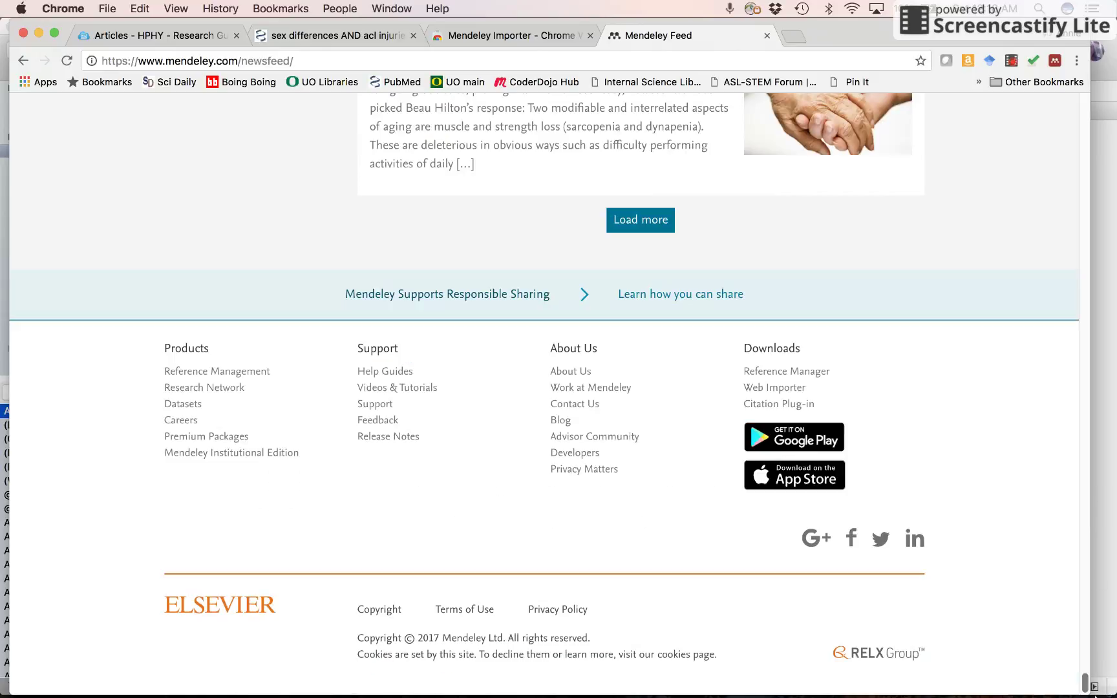
click(803, 373)
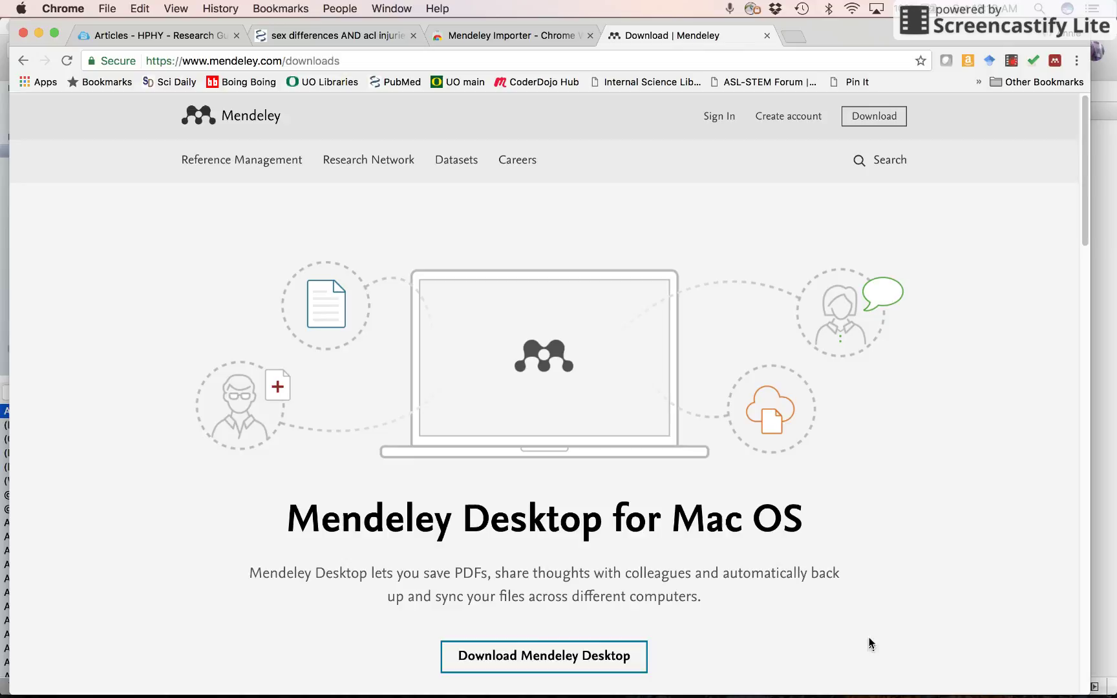
mouse_move(854, 656)
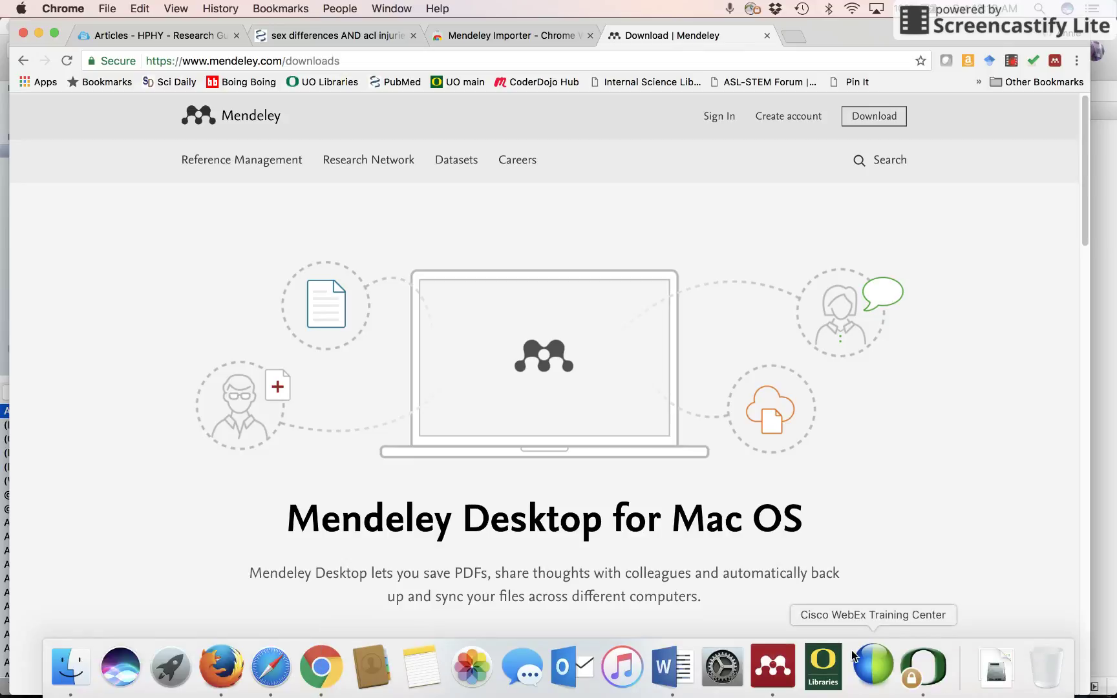
click(785, 660)
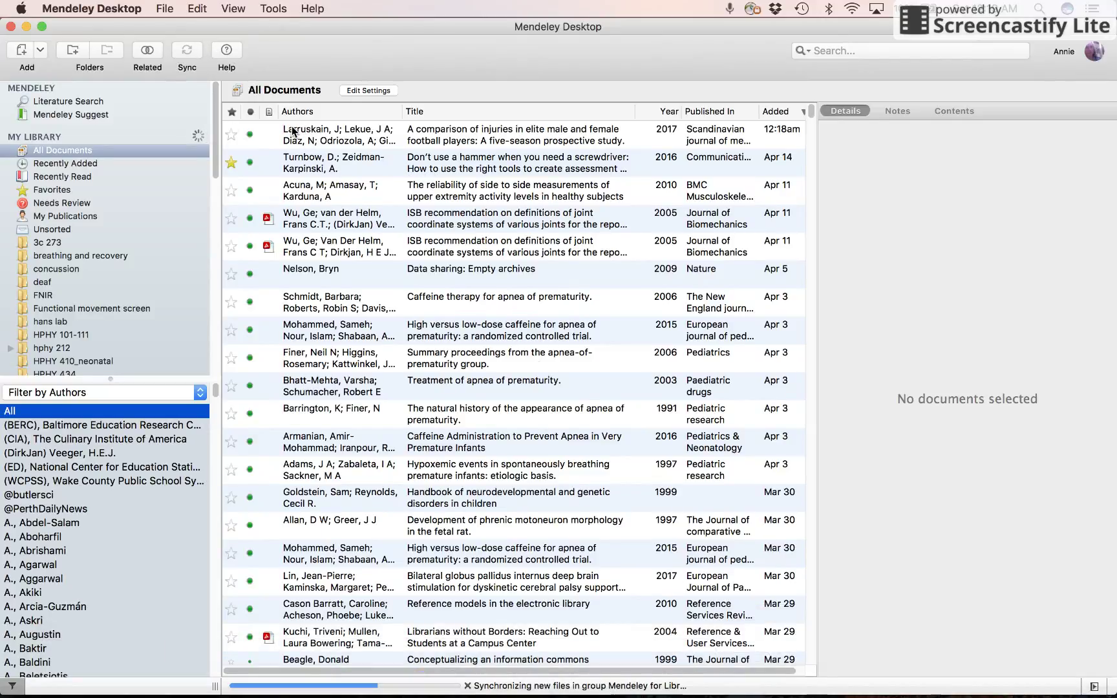
- Select the Larruskain 2017 football injuries study and copy it as a formatted citation
drag(292, 131, 352, 142)
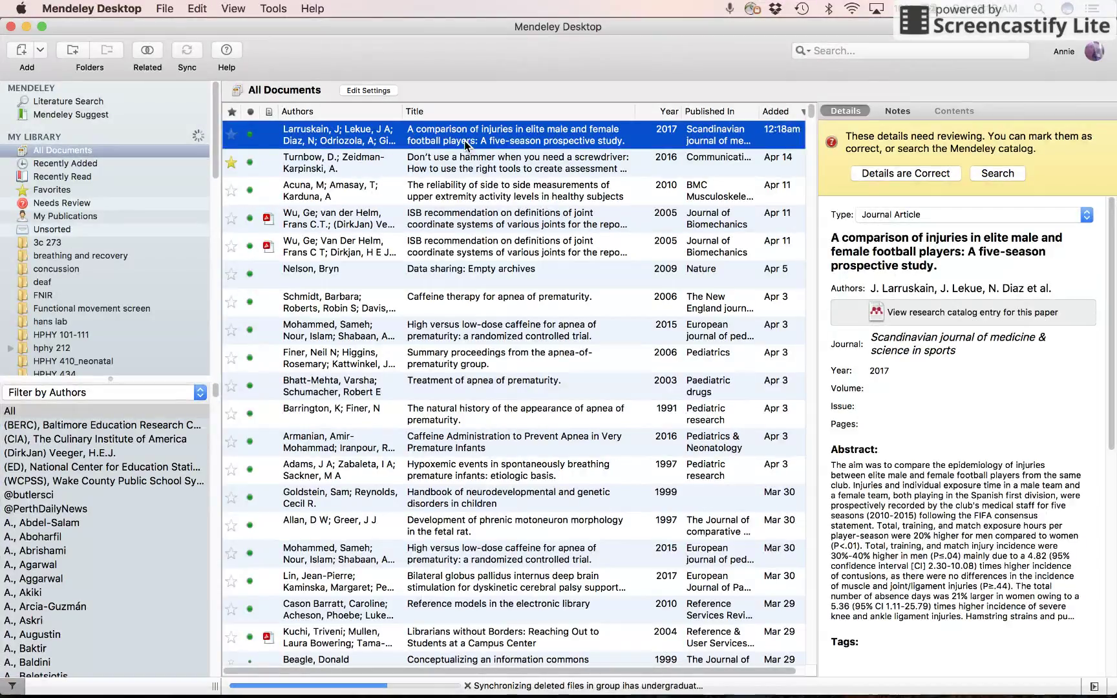
right_click(386, 143)
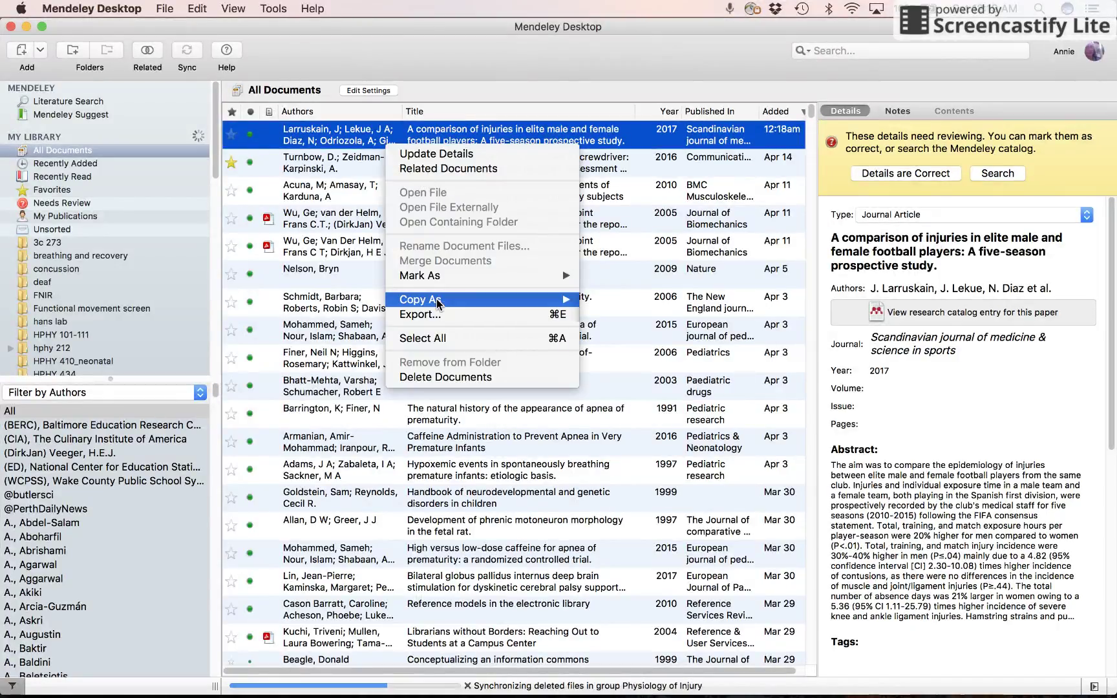
mouse_move(439, 303)
click(640, 303)
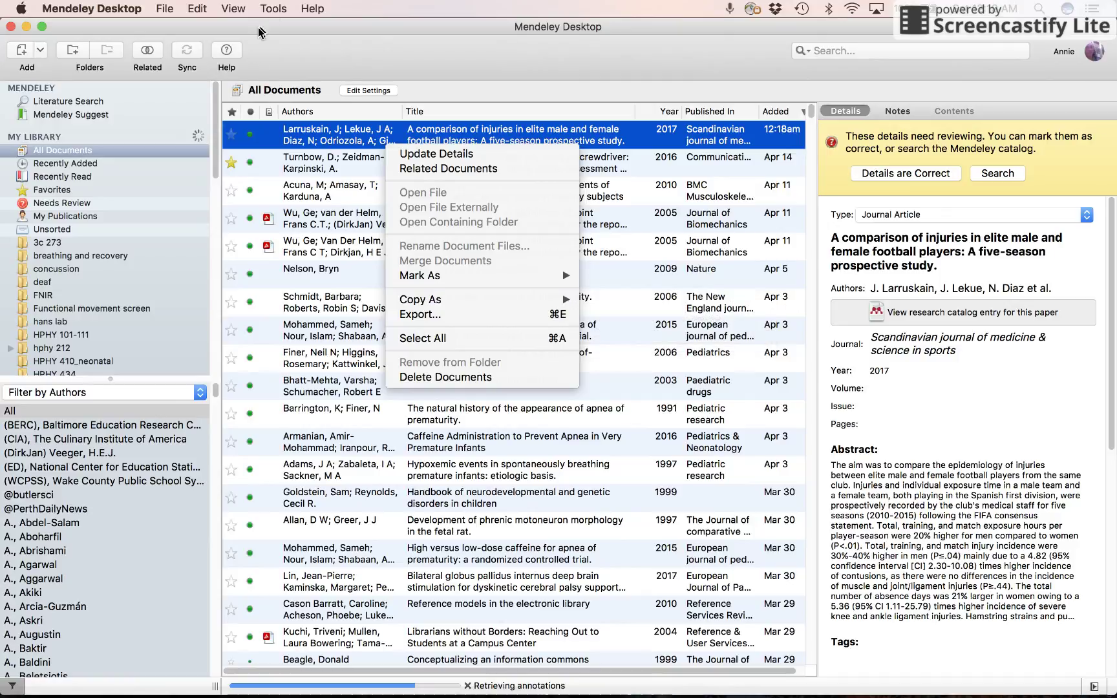
- Change the citation style under View > Citation Style, then copy the study's formatted citation again
click(233, 9)
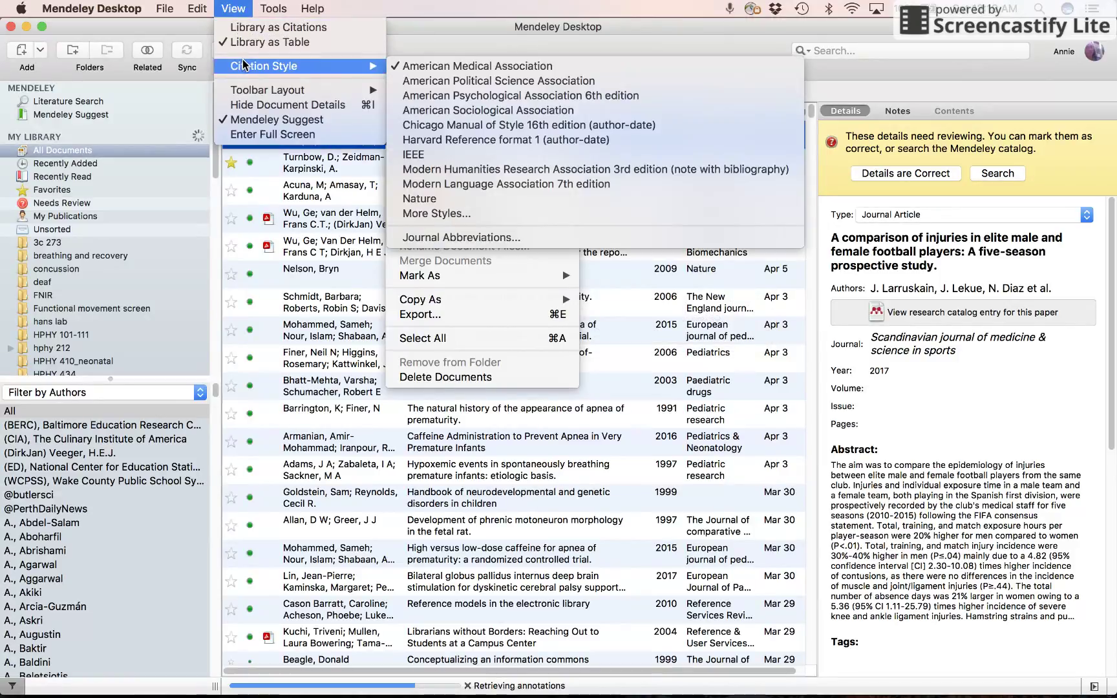
mouse_move(339, 73)
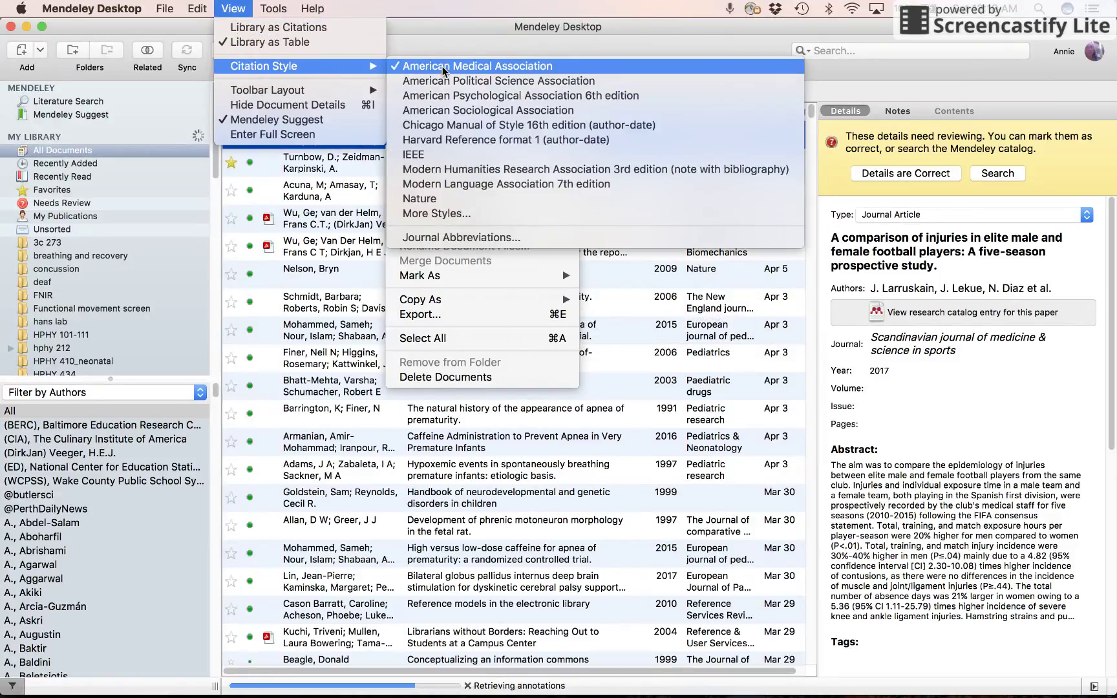
click(457, 97)
mouse_move(463, 300)
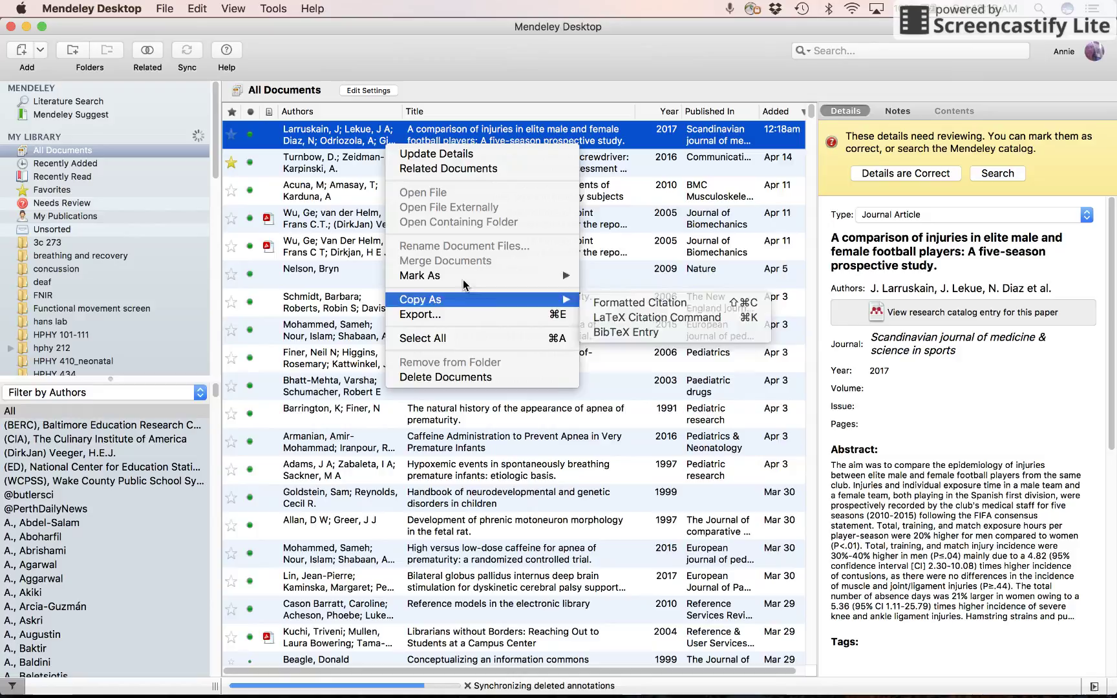
click(603, 304)
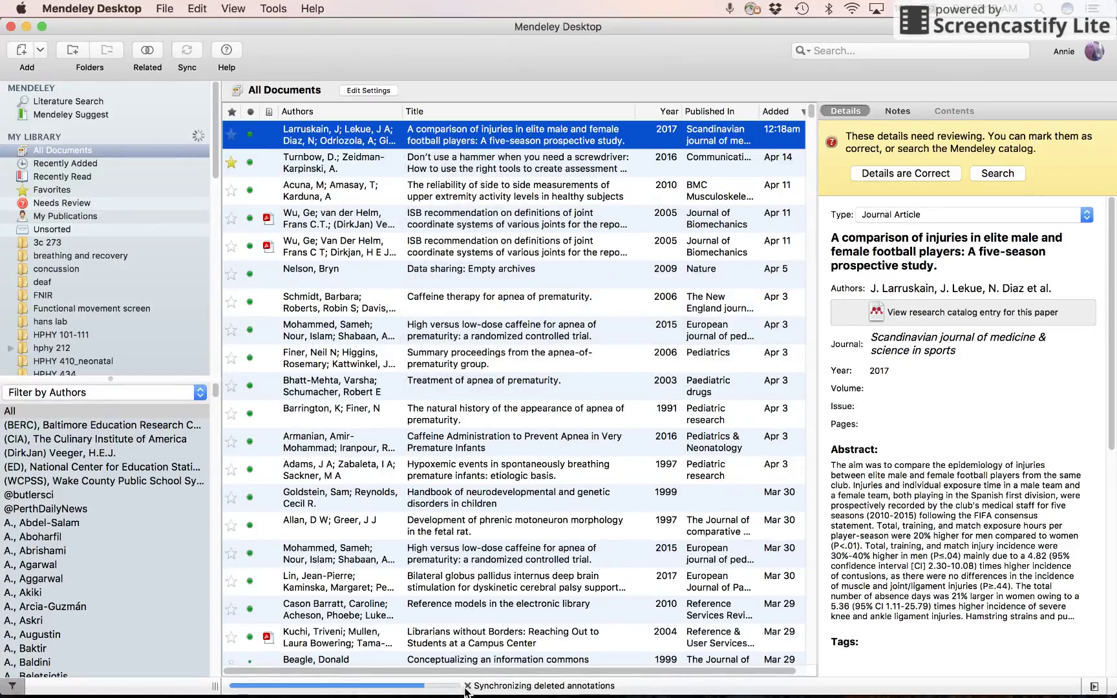
- Switch to Word and close Document2 without saving
mouse_move(581, 691)
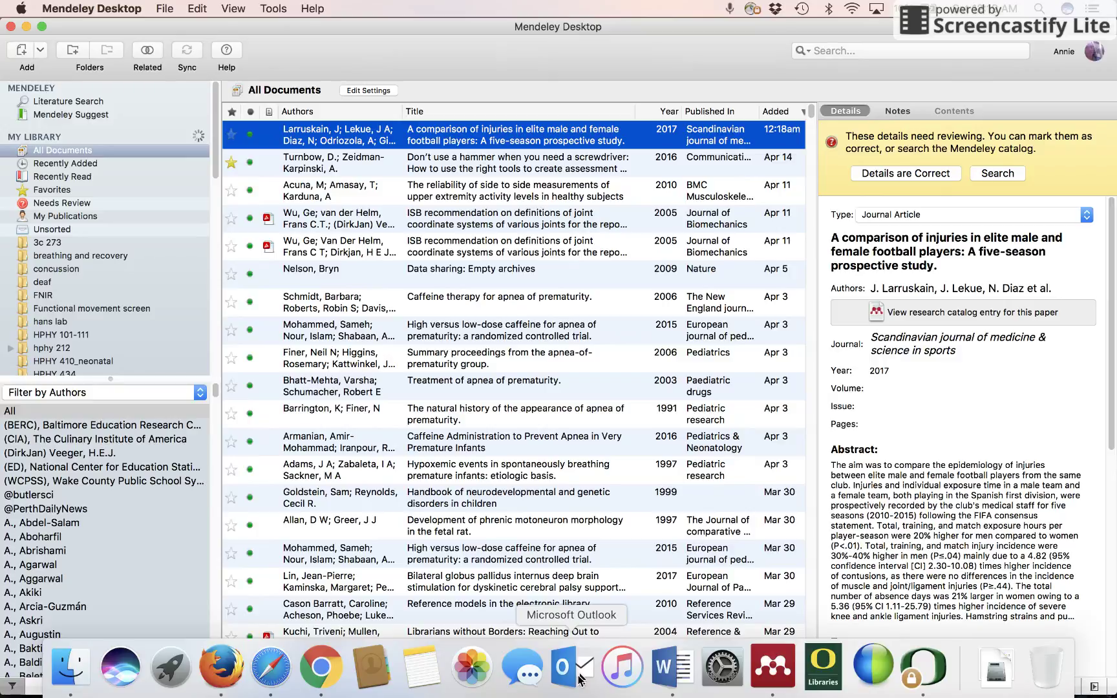
click(666, 658)
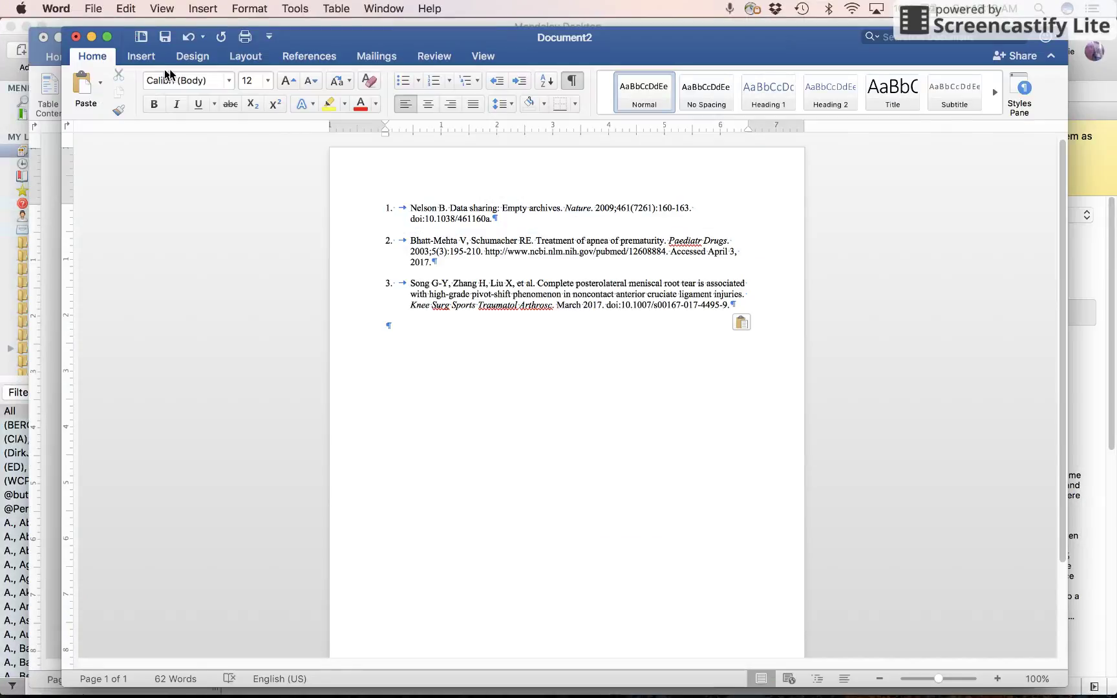
click(75, 37)
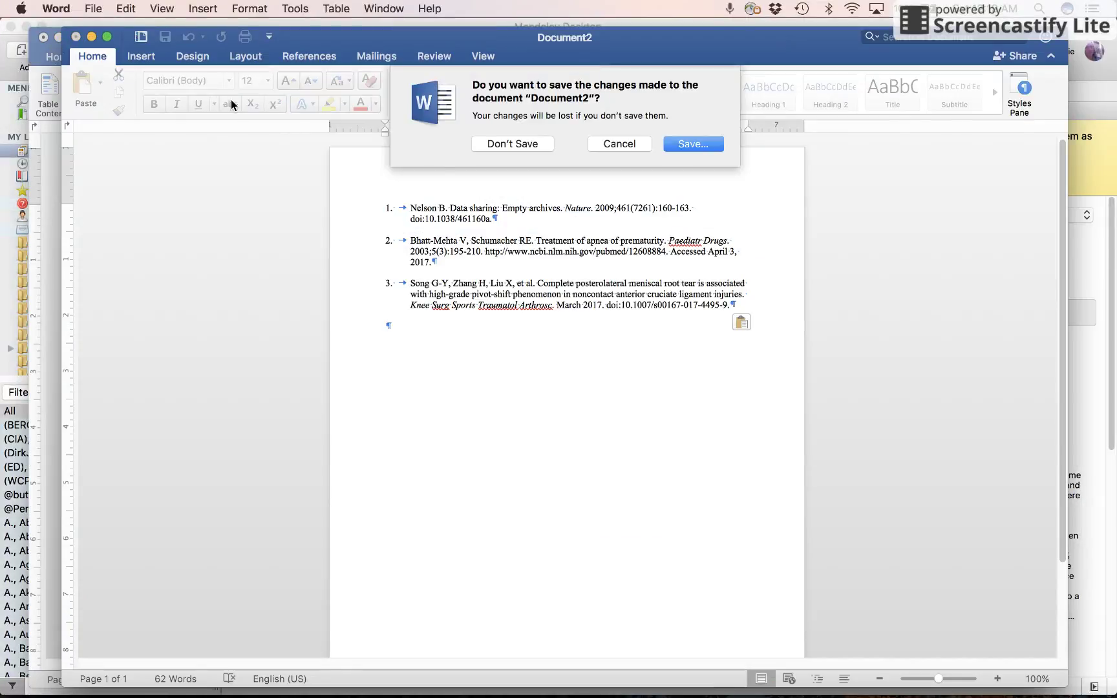
click(531, 144)
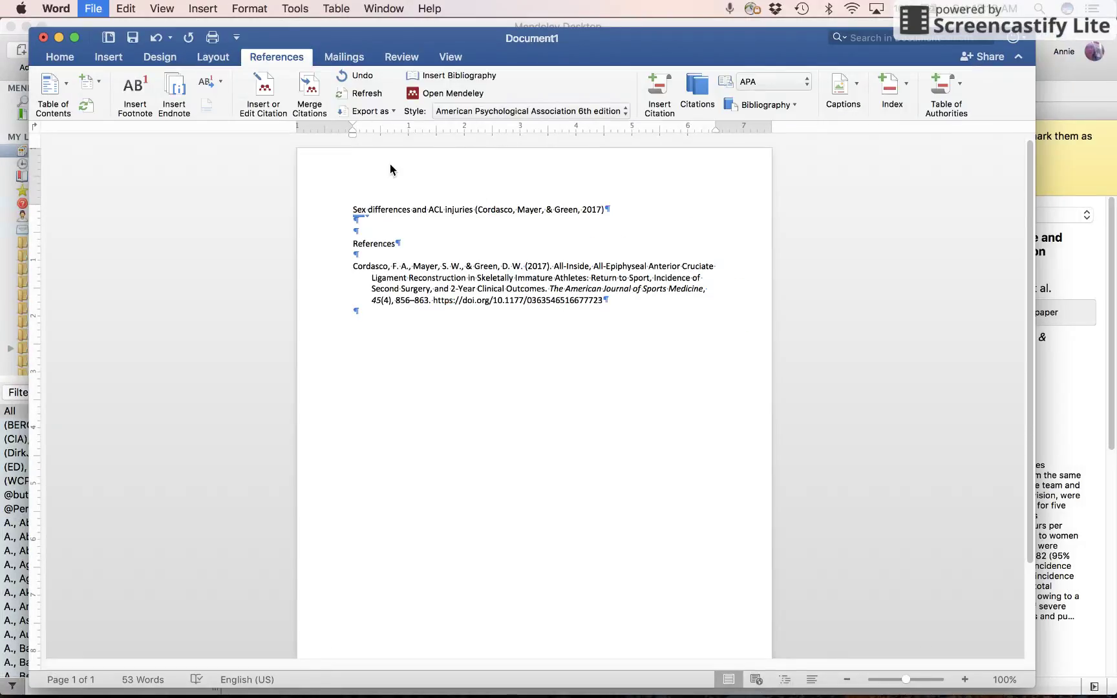
- Paste the football injuries citation into a new document, then start another blank document
key(super+v)
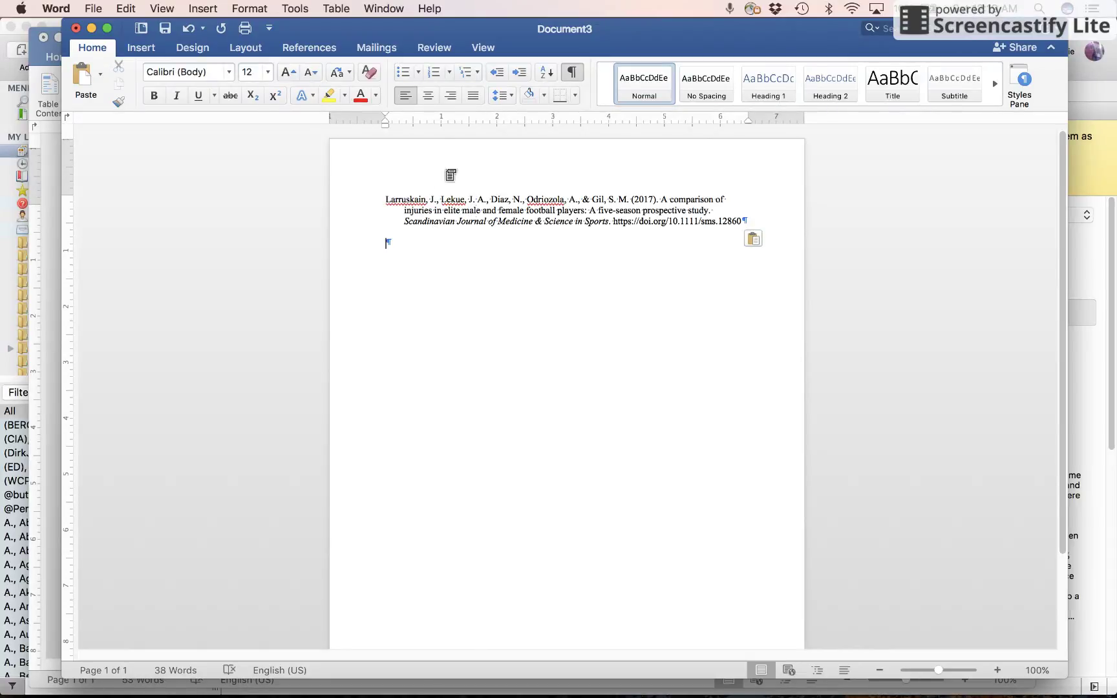
key(super+s)
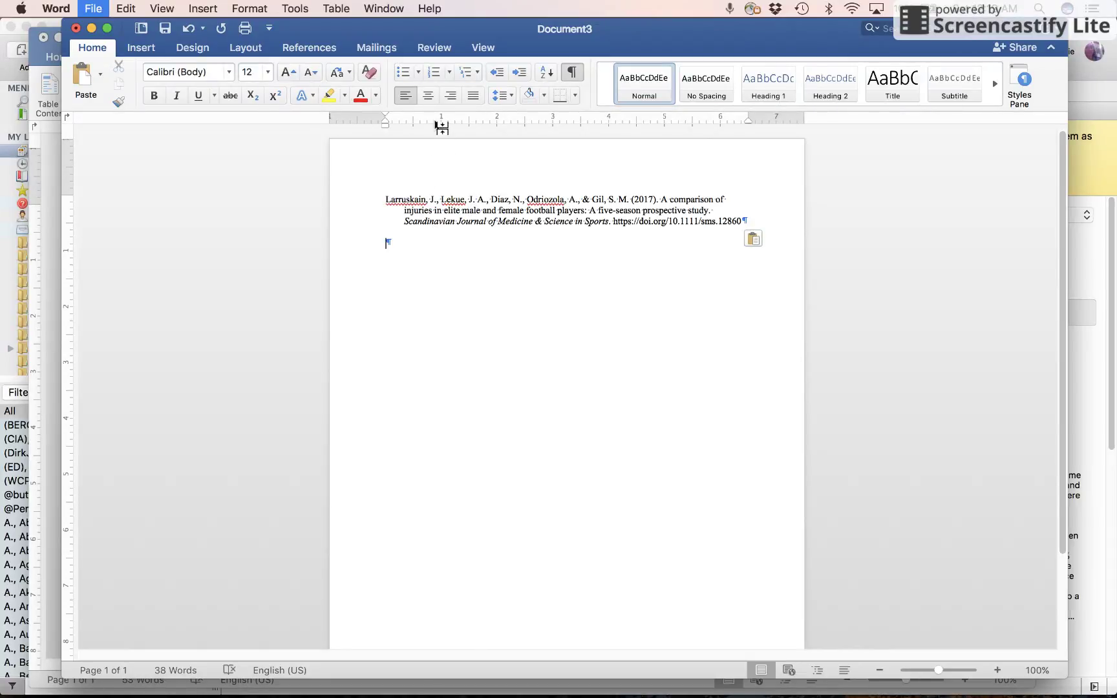
key(super+n)
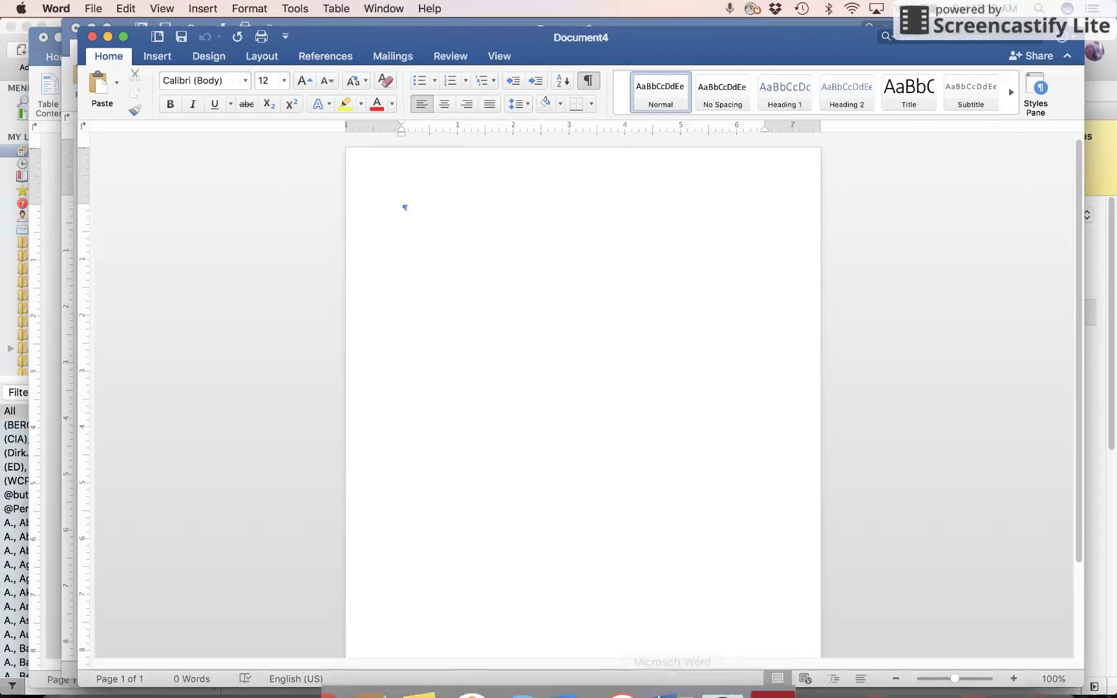
click(774, 660)
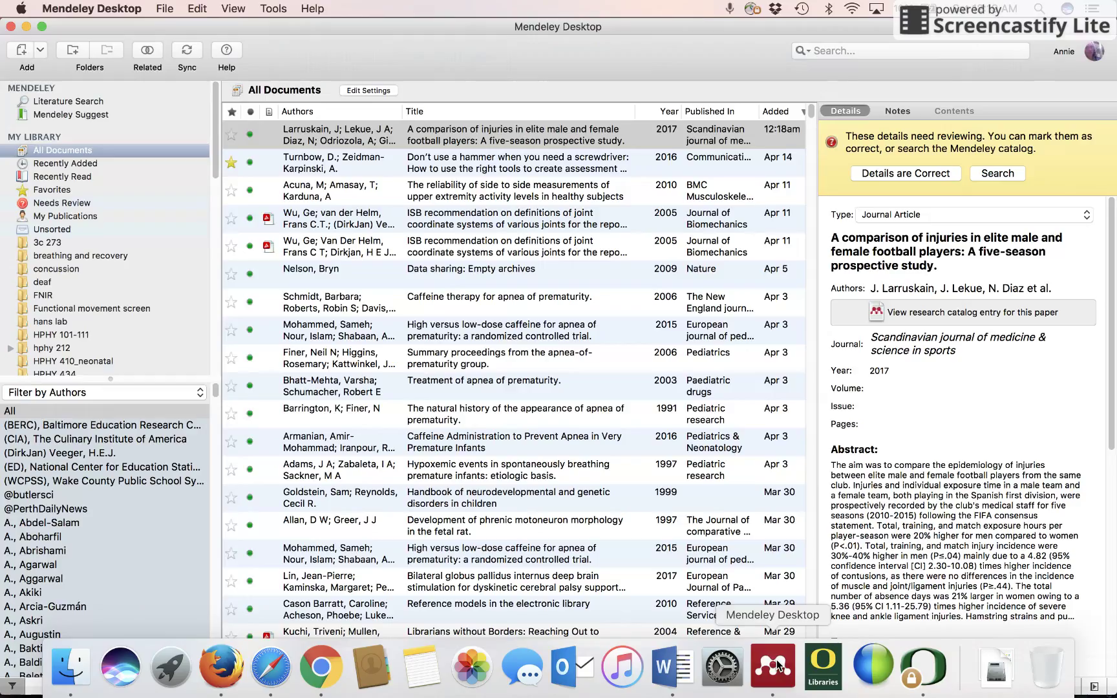
click(274, 8)
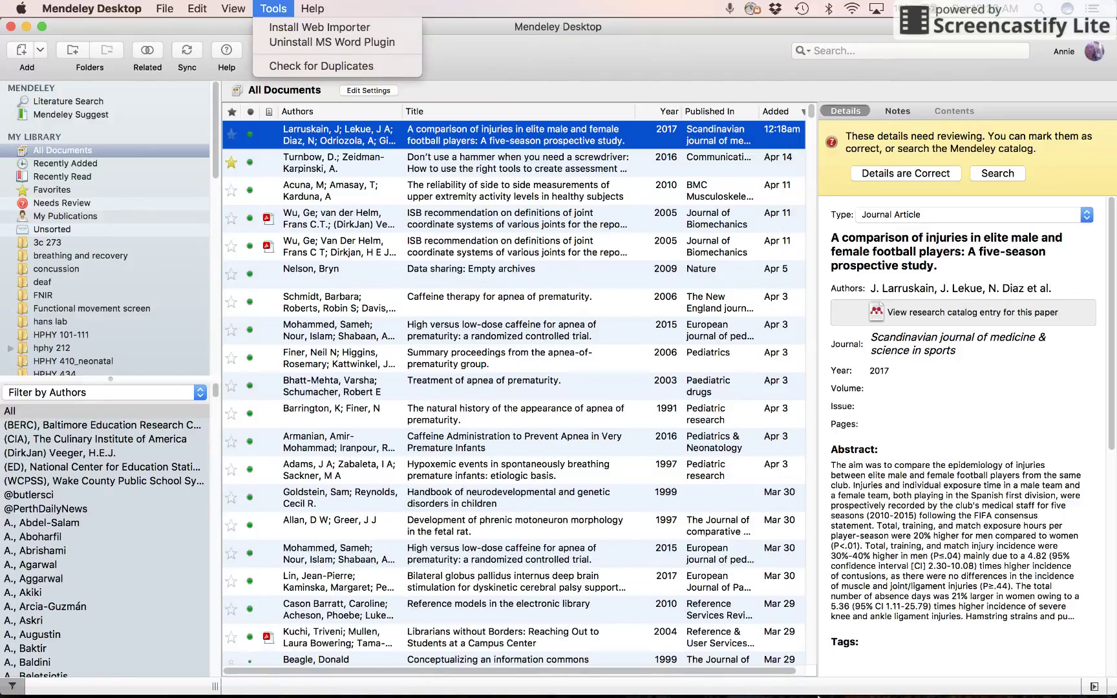
key(Escape)
mouse_move(808, 695)
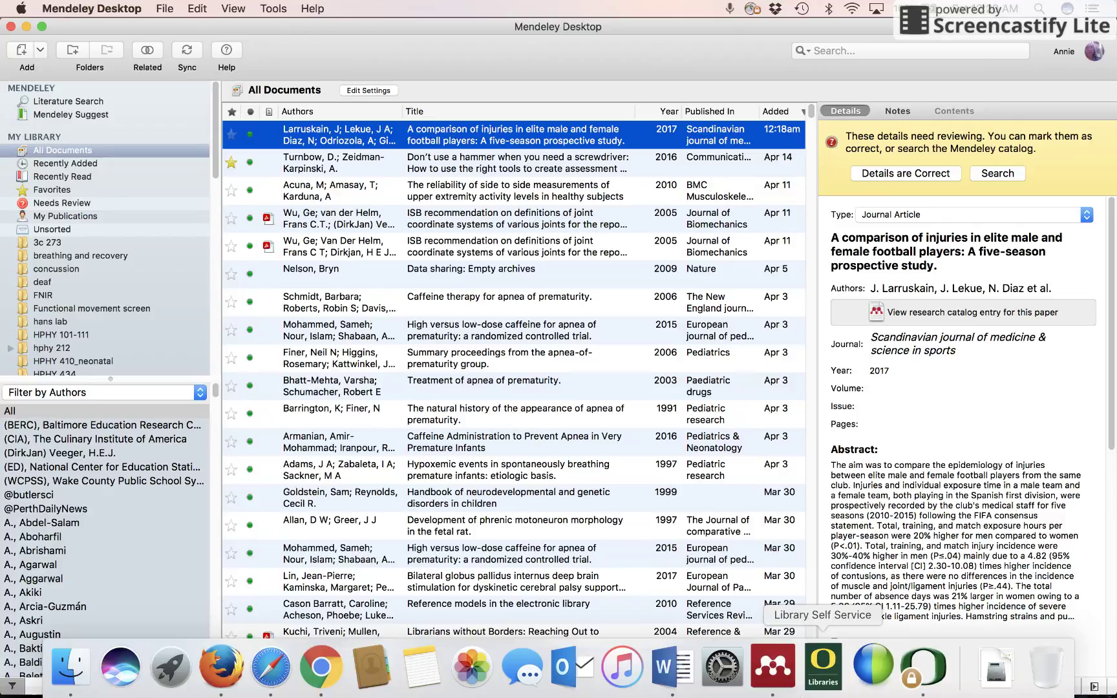
click(672, 666)
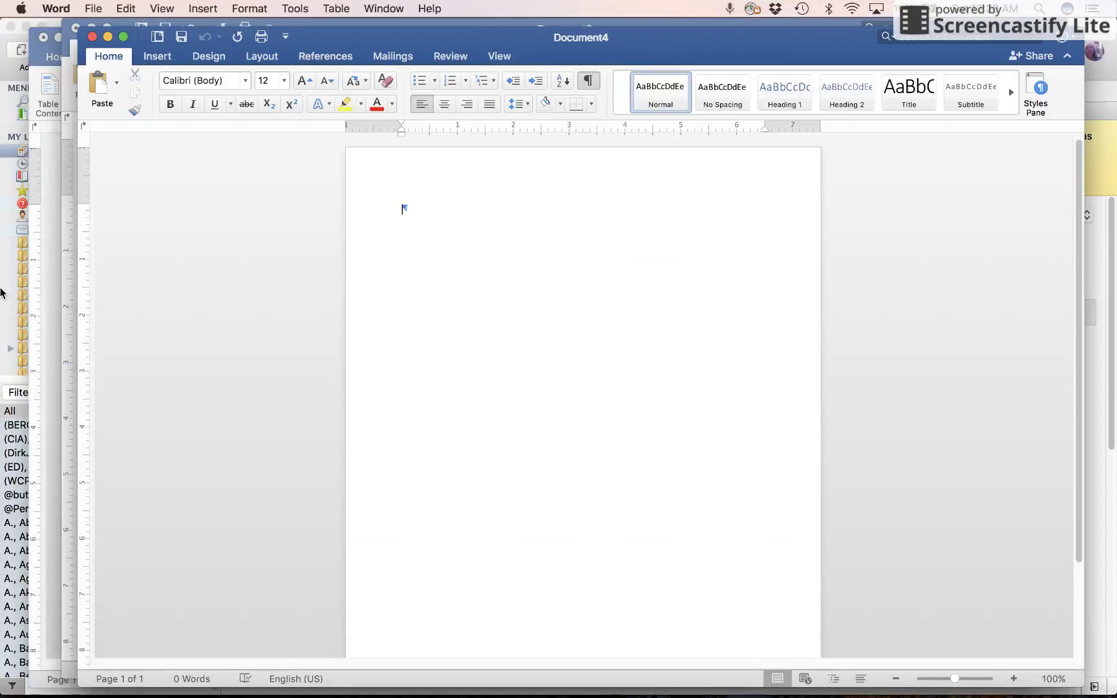
- Type the heading 'Sex differences and ACL' and insert an APA citation of Larruskain 2017 and Lepley 2015
text(sex)
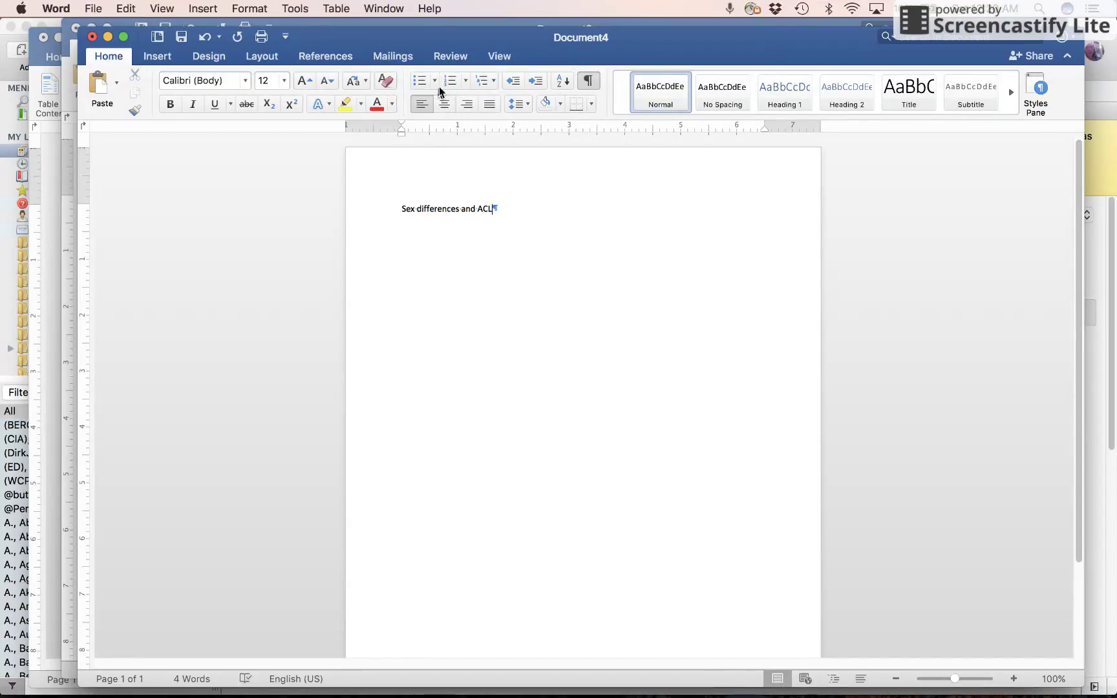
click(328, 57)
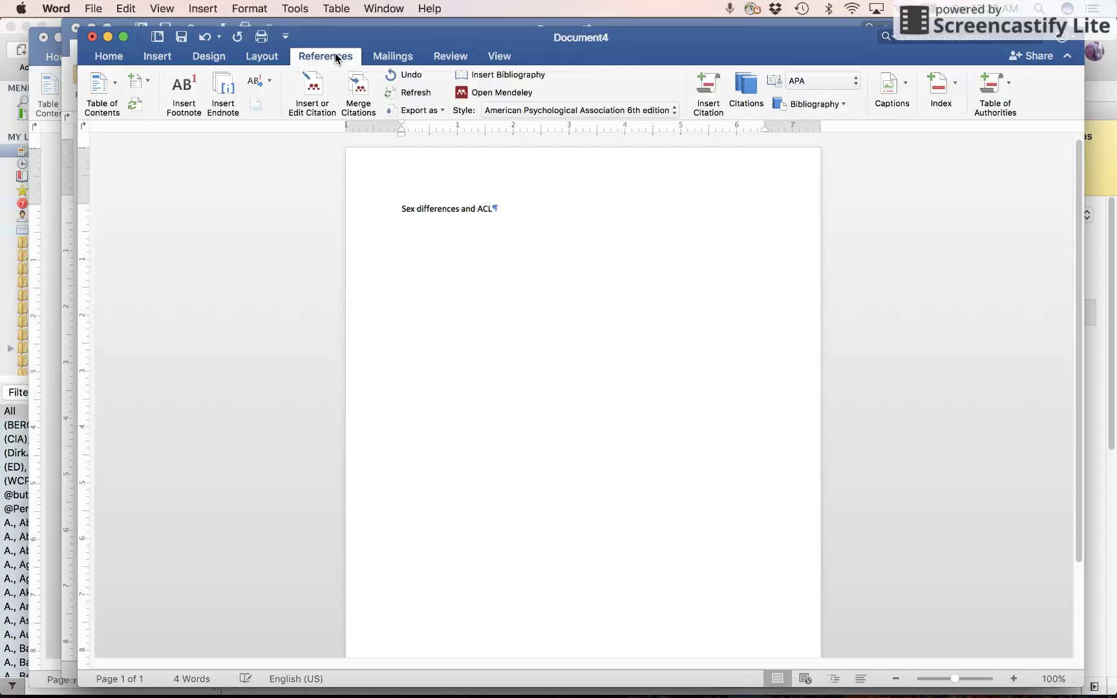
click(320, 90)
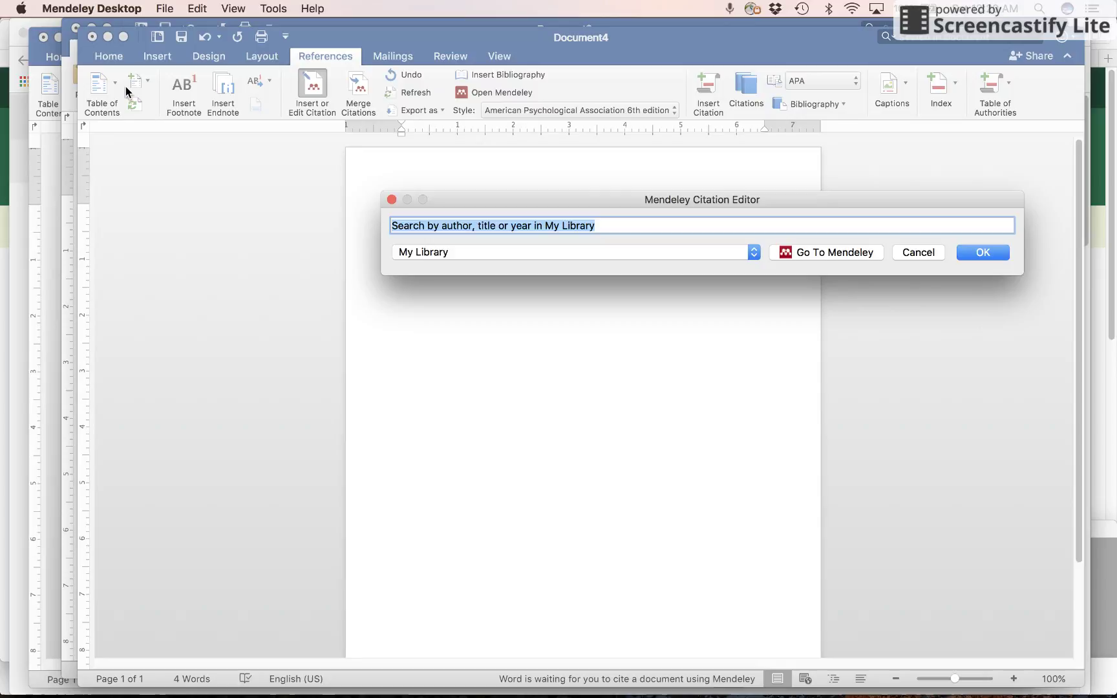
text(larru)
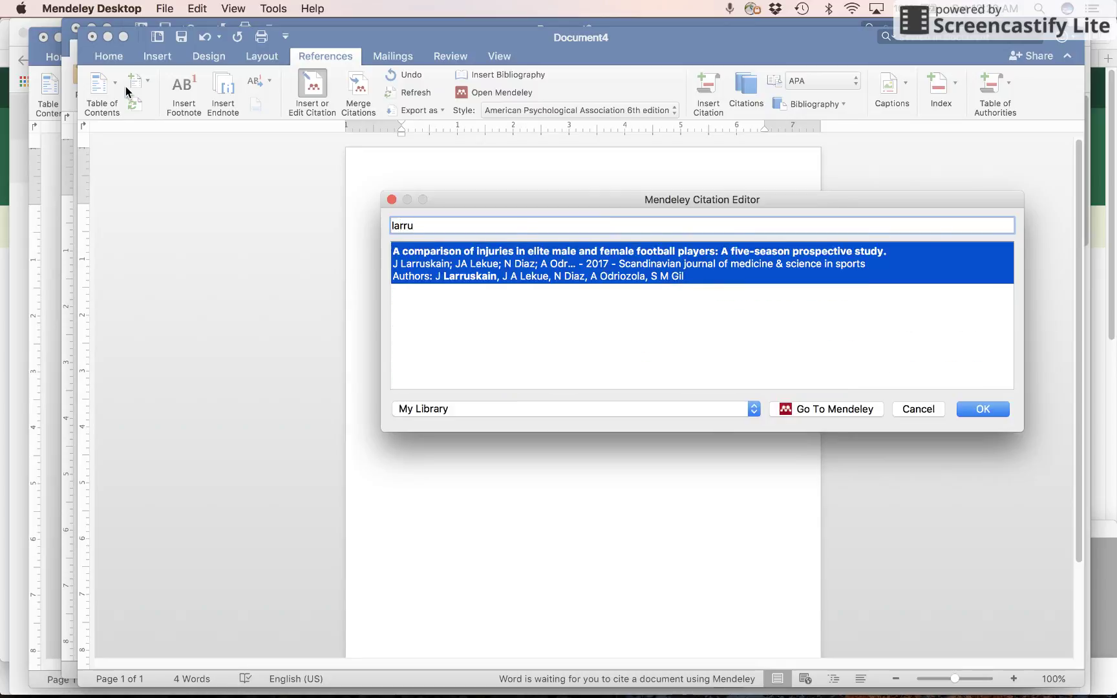
click(562, 268)
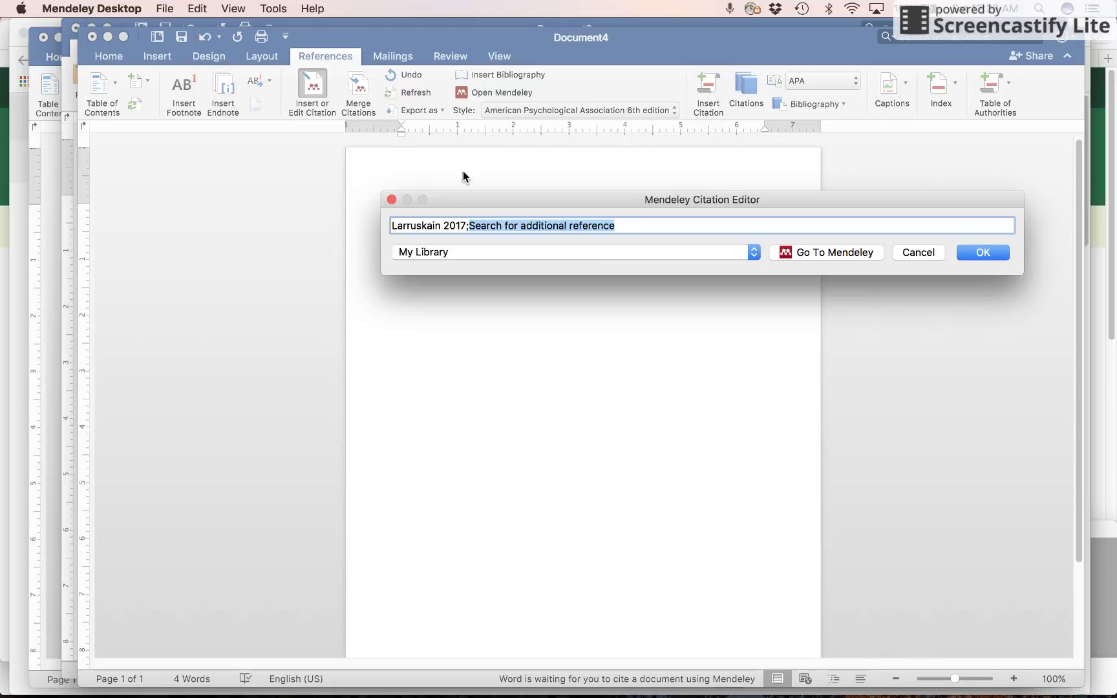
text(acl)
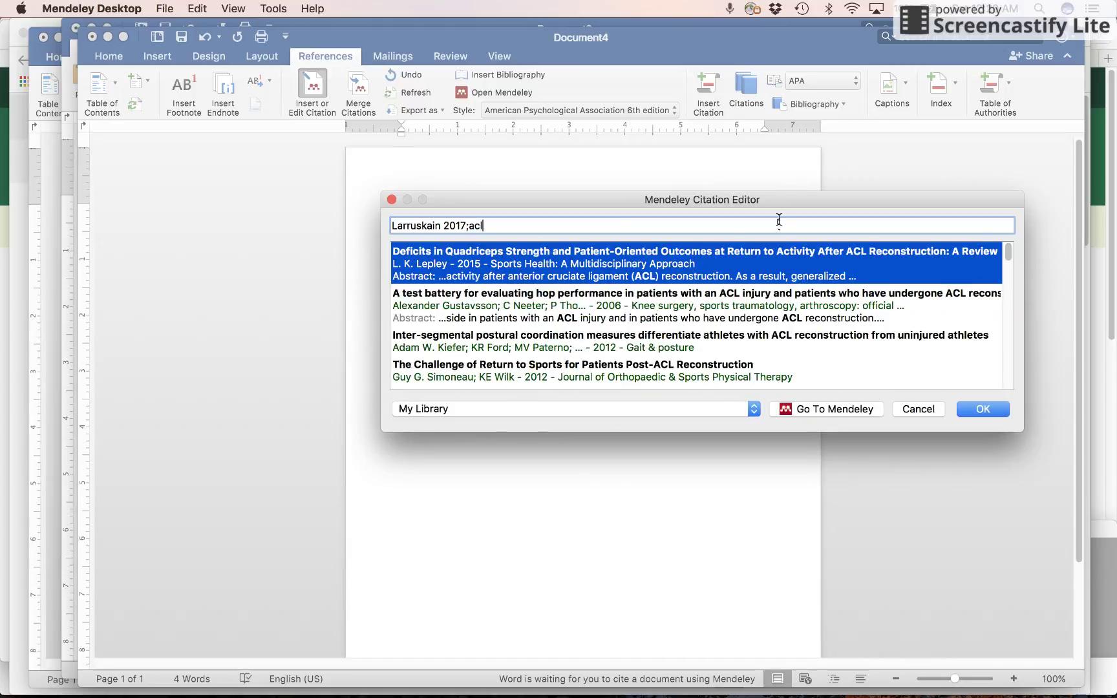
click(769, 269)
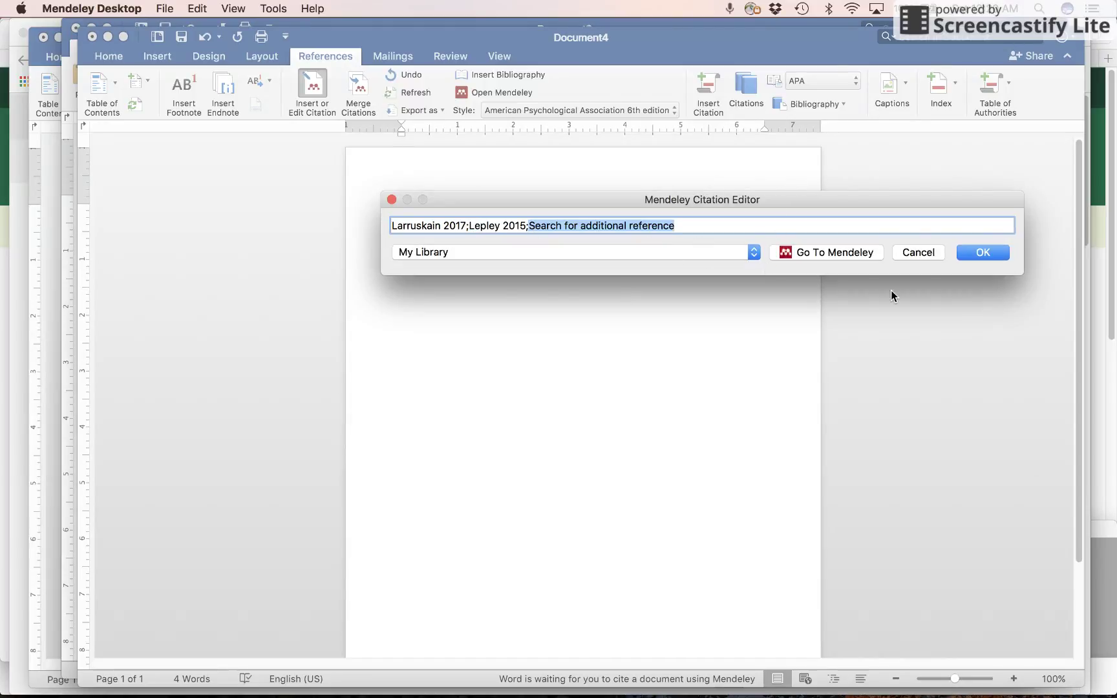
click(983, 253)
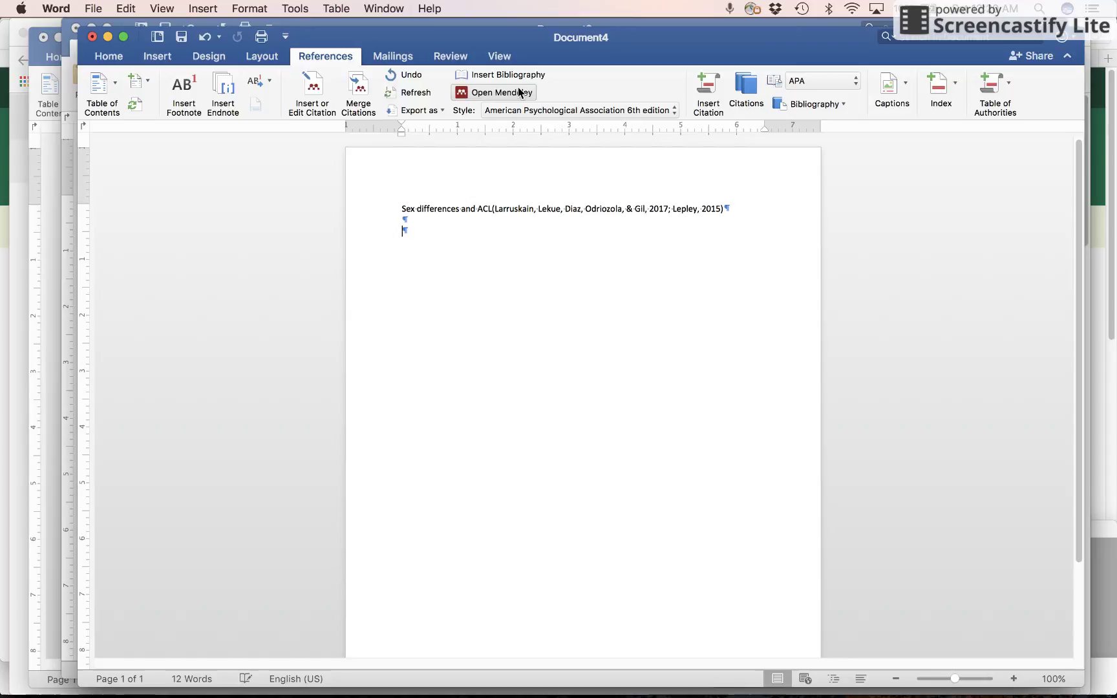
- Add a 'References:' heading with a bibliography of both cited articles and select its entries
text(referenc)
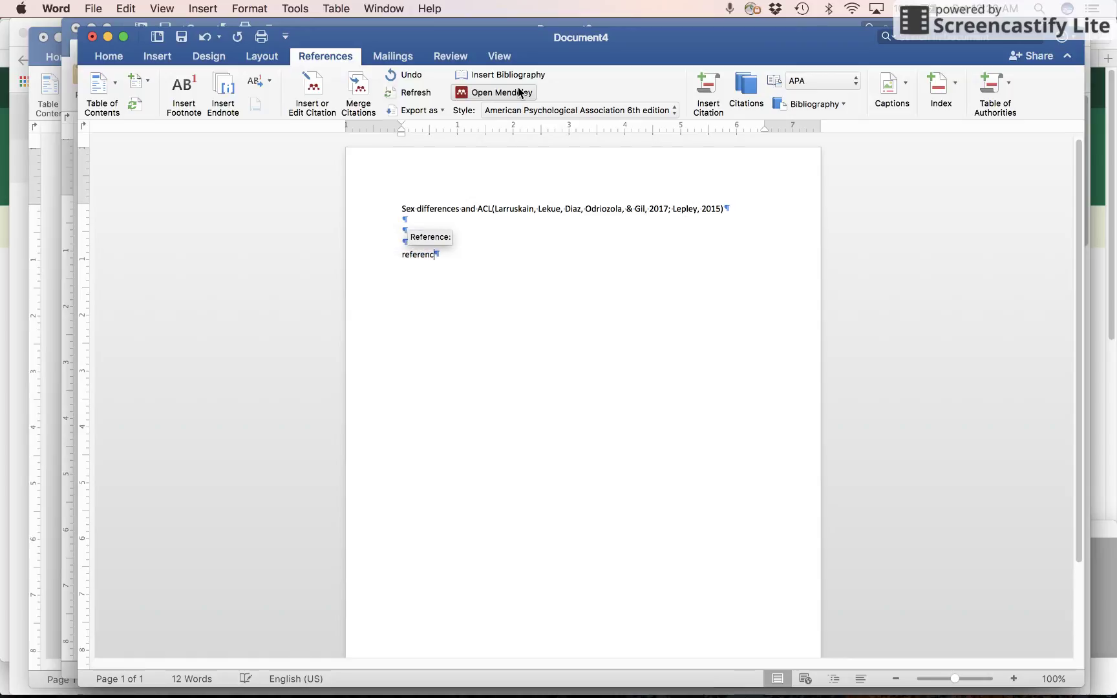
text(es:)
key(Return)
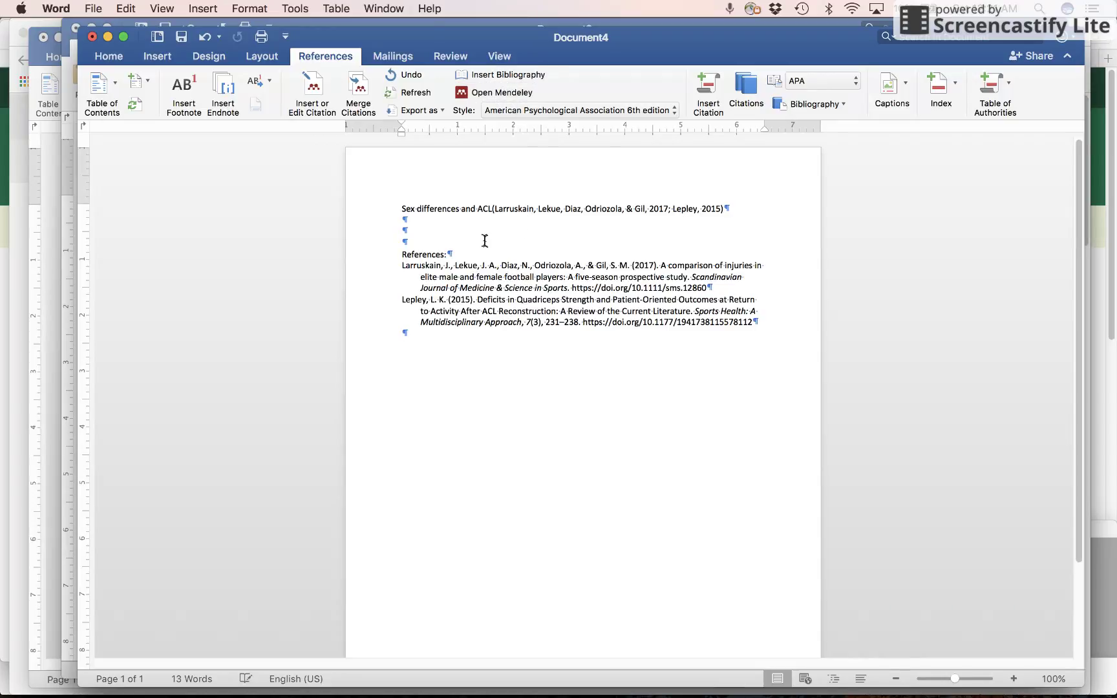
drag(759, 322, 414, 252)
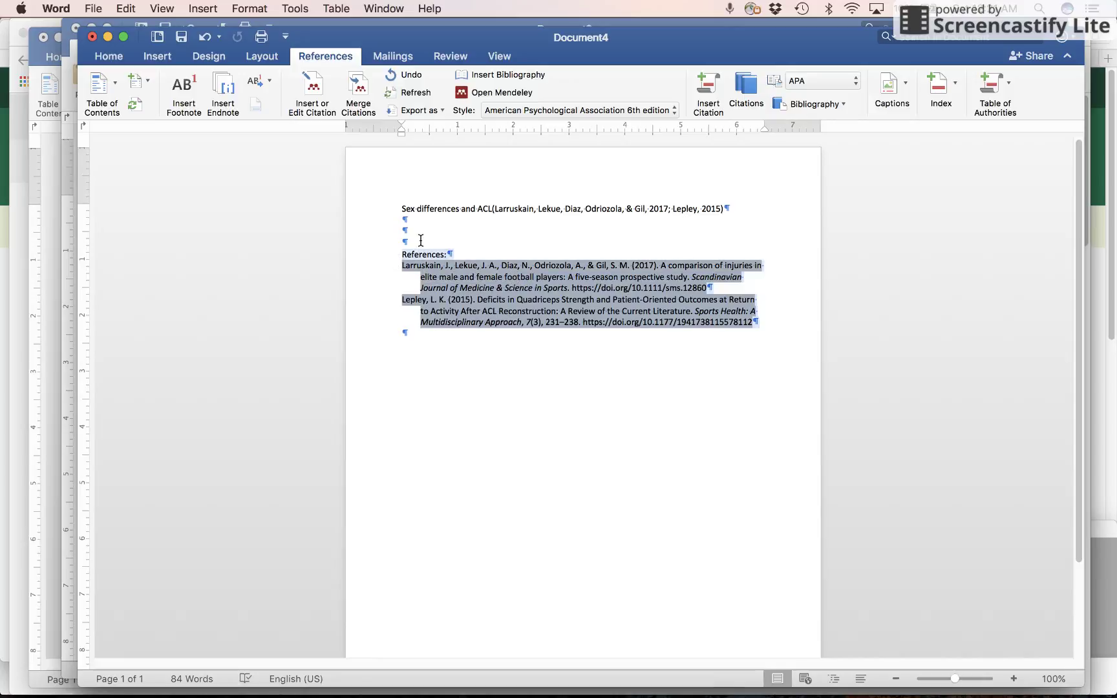
- Switch the citation style to American Medical Association
click(674, 111)
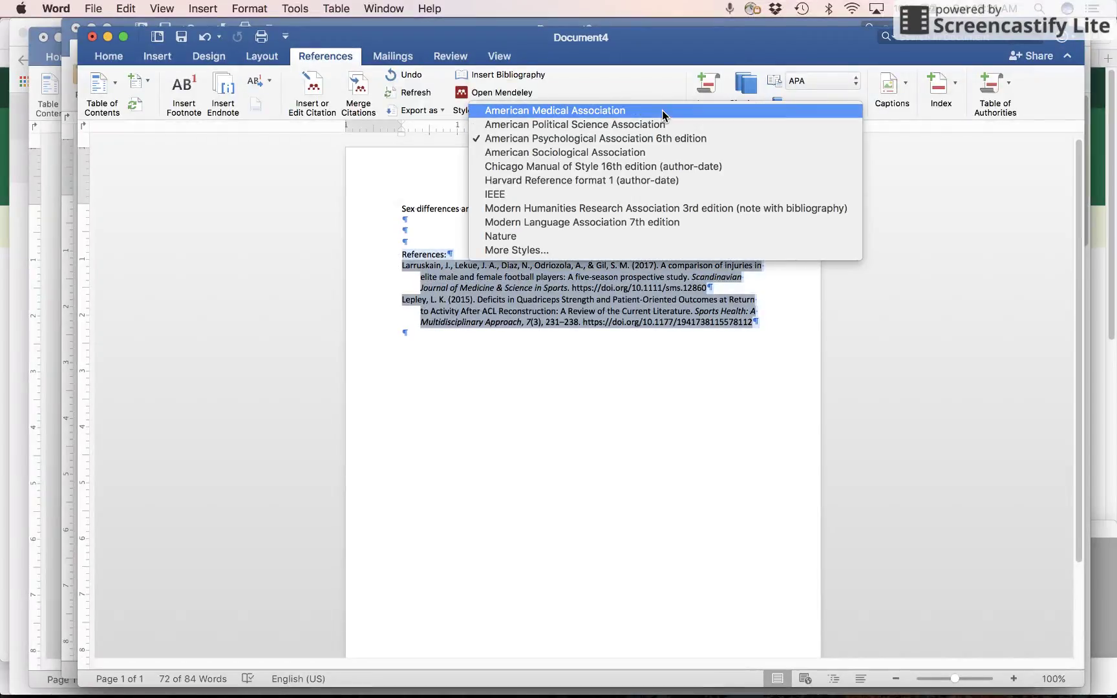
key(Escape)
click(663, 115)
click(610, 252)
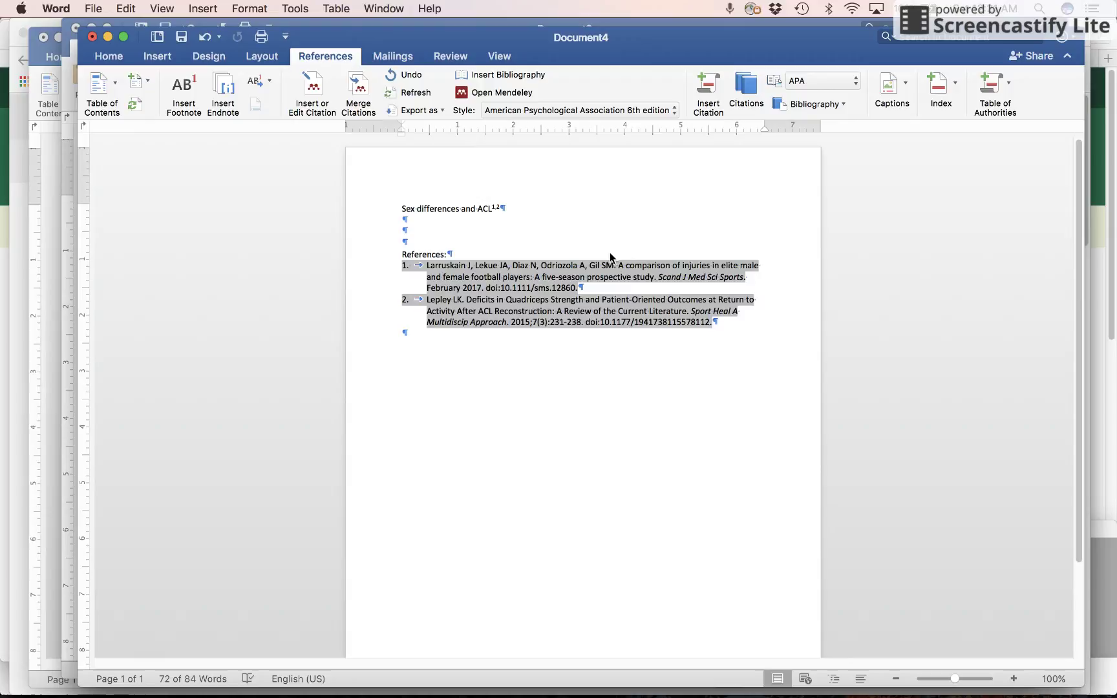
click(500, 202)
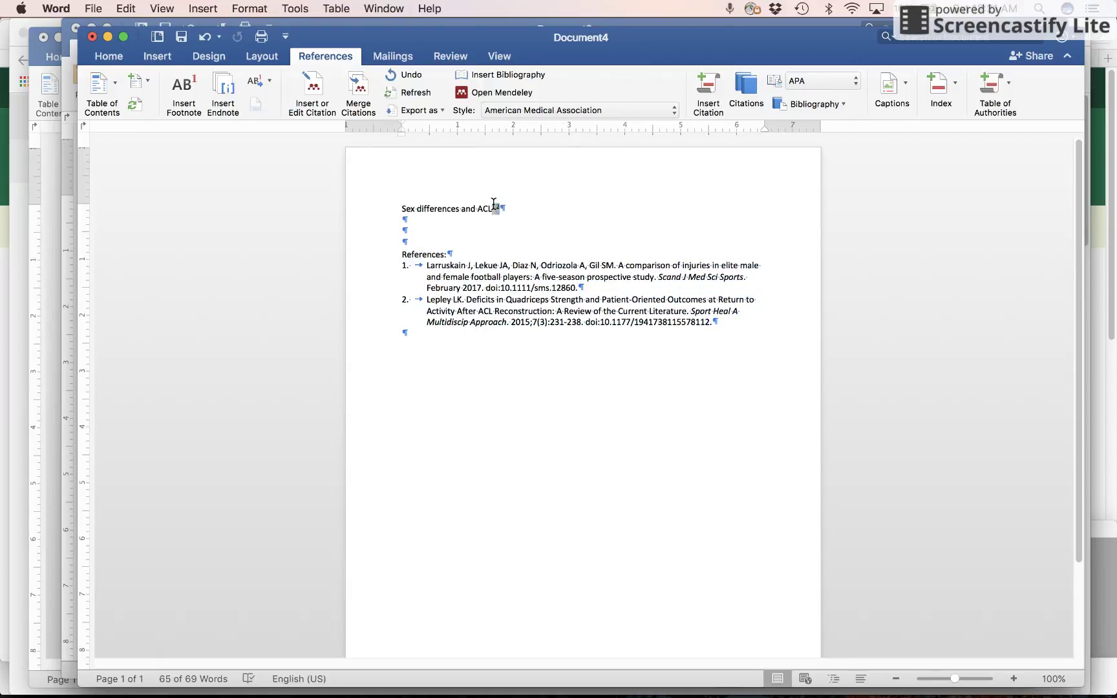
- In Chrome, review the Articles - HPHY guide and PubMed results tabs, then switch to Safari
click(493, 365)
mouse_move(420, 669)
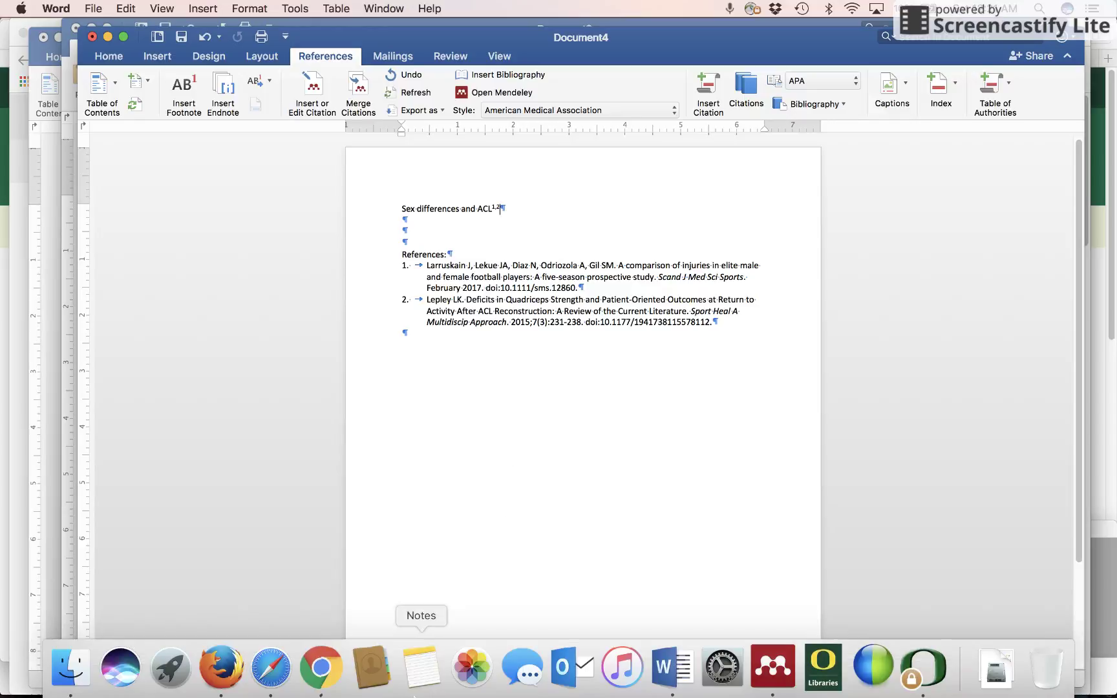
click(321, 666)
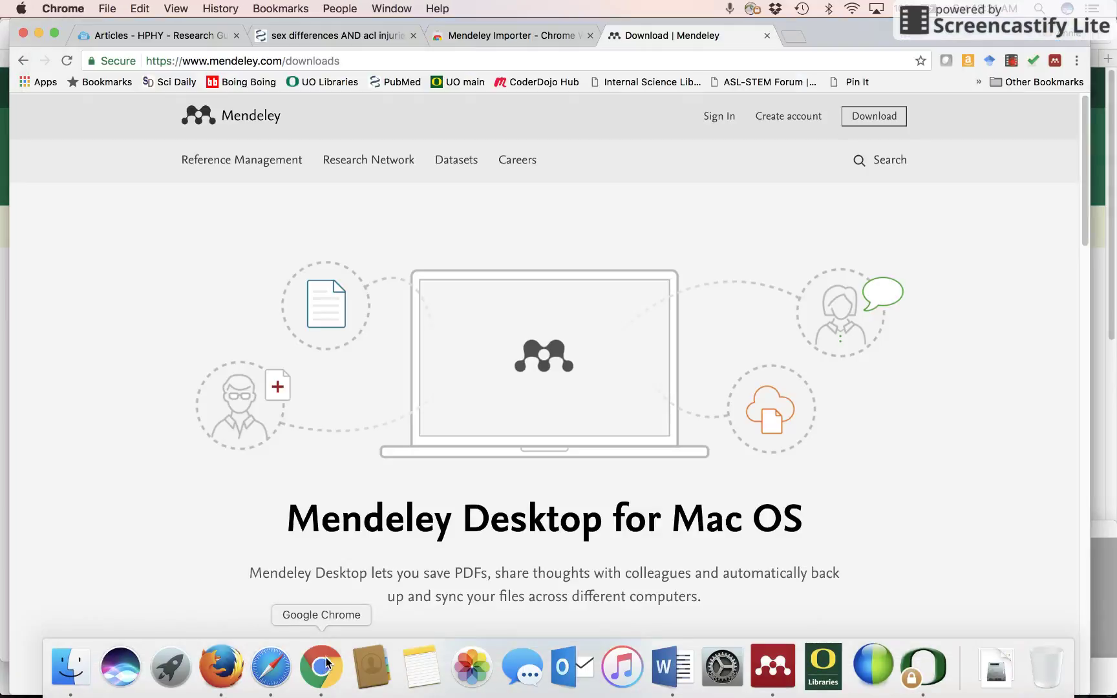
click(186, 37)
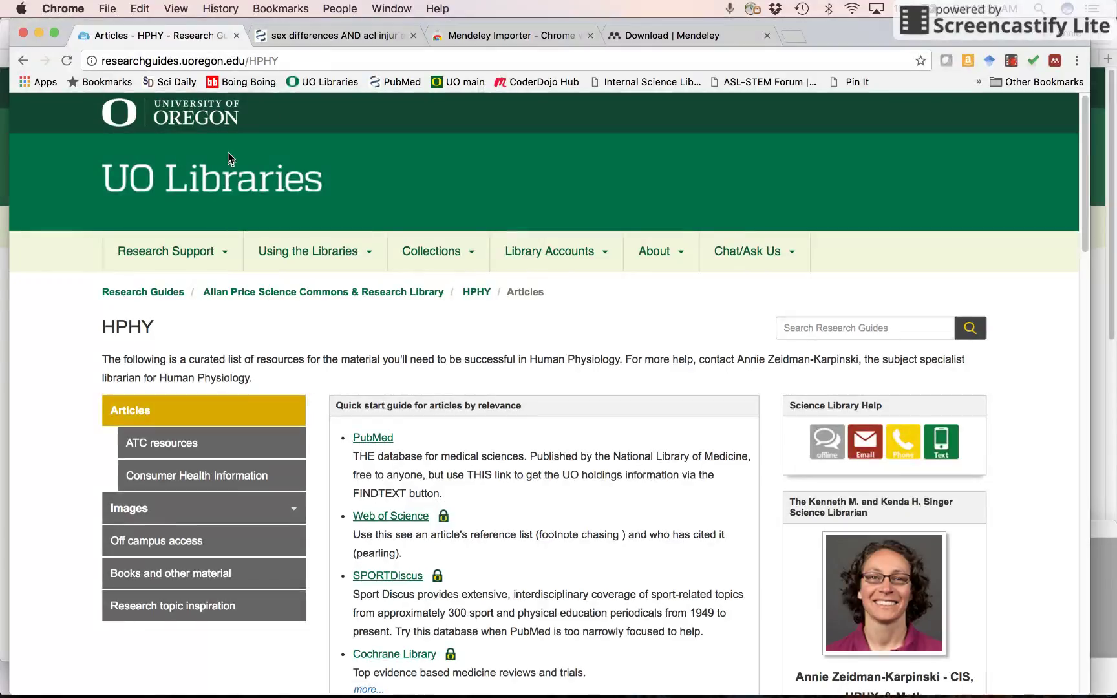
click(308, 35)
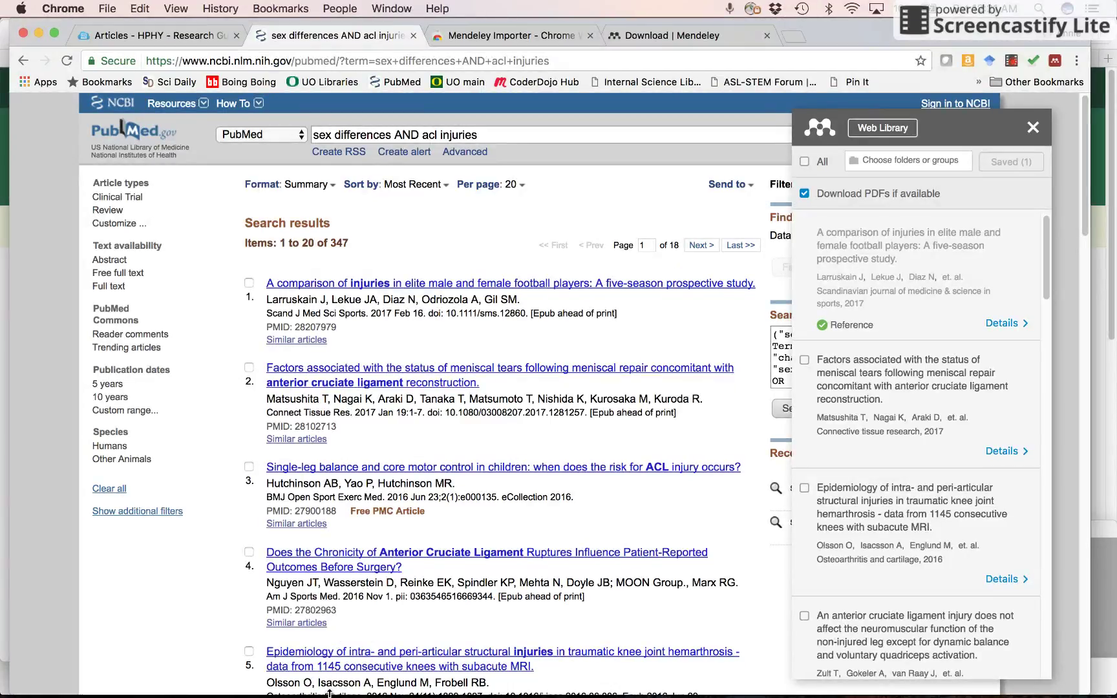
mouse_move(321, 692)
click(271, 666)
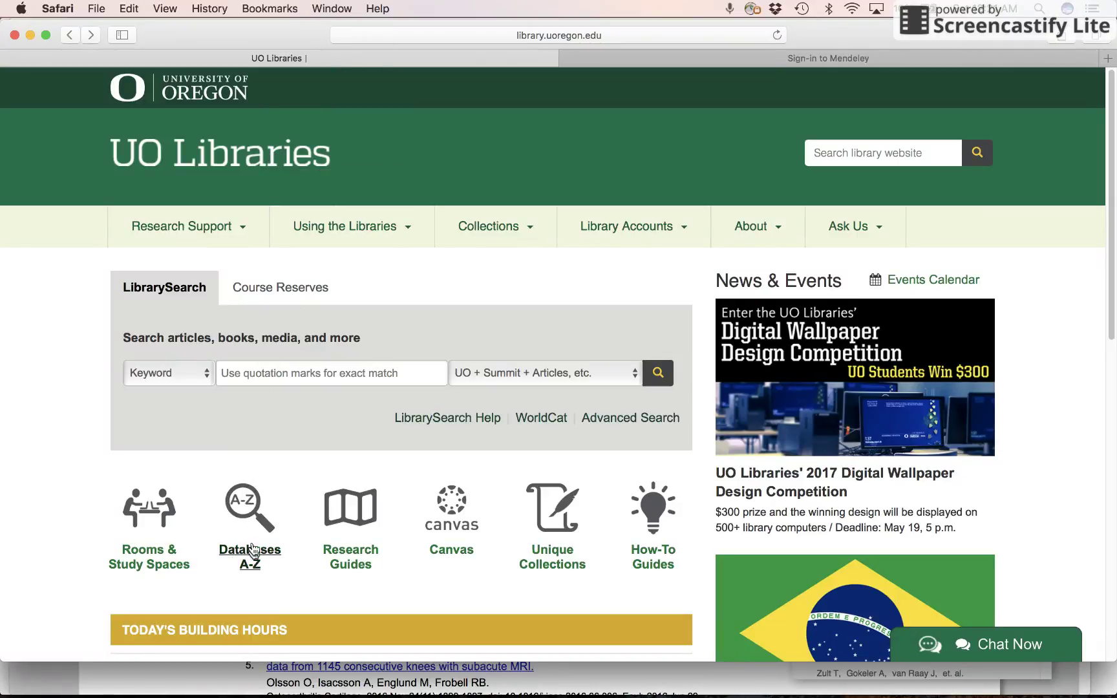
- Go through Research Guides > Human Physiology > HPHY to PubMed and search 'sex differences'
click(349, 554)
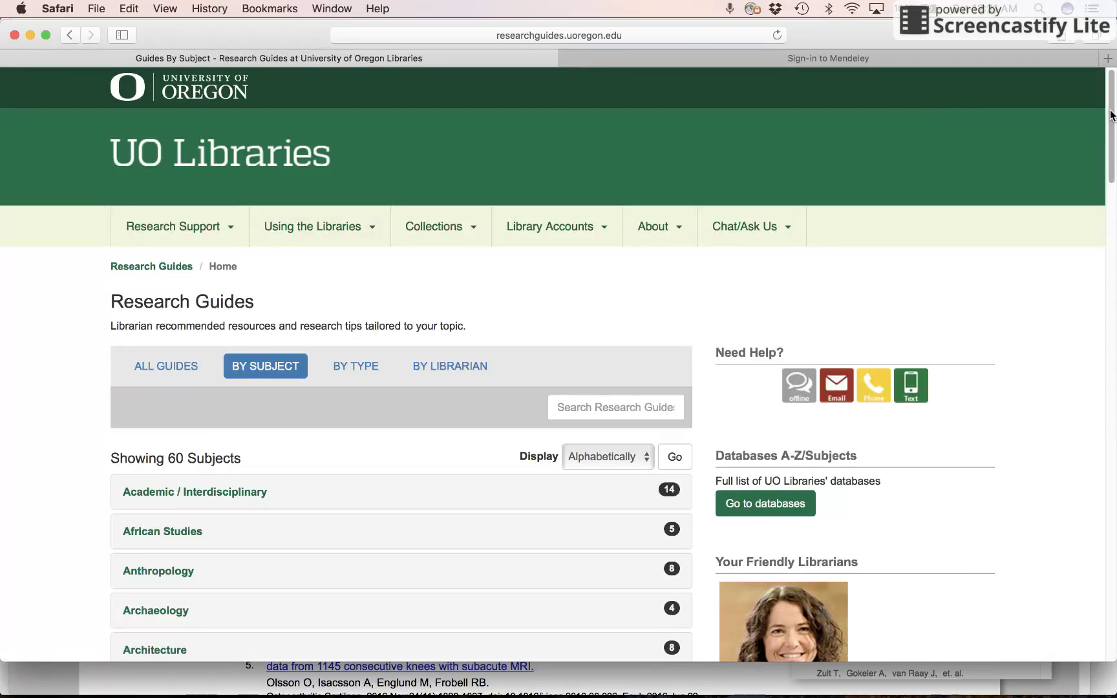
scroll(1104, 312, down, 15)
drag(1104, 312, 1092, 387)
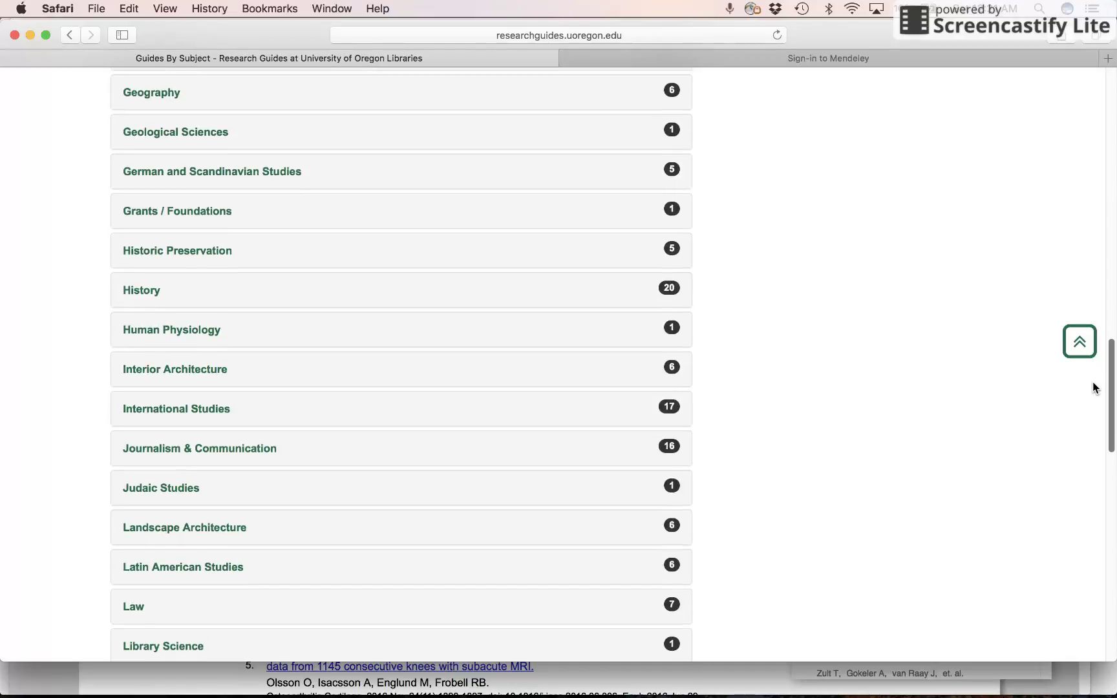
click(171, 328)
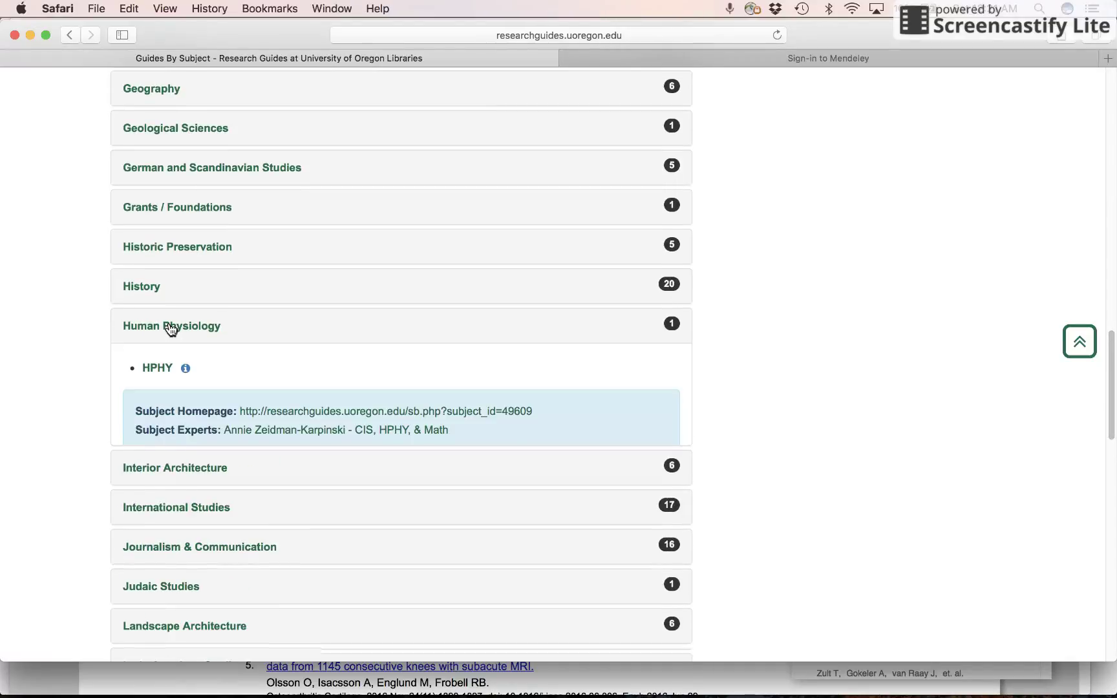
click(157, 368)
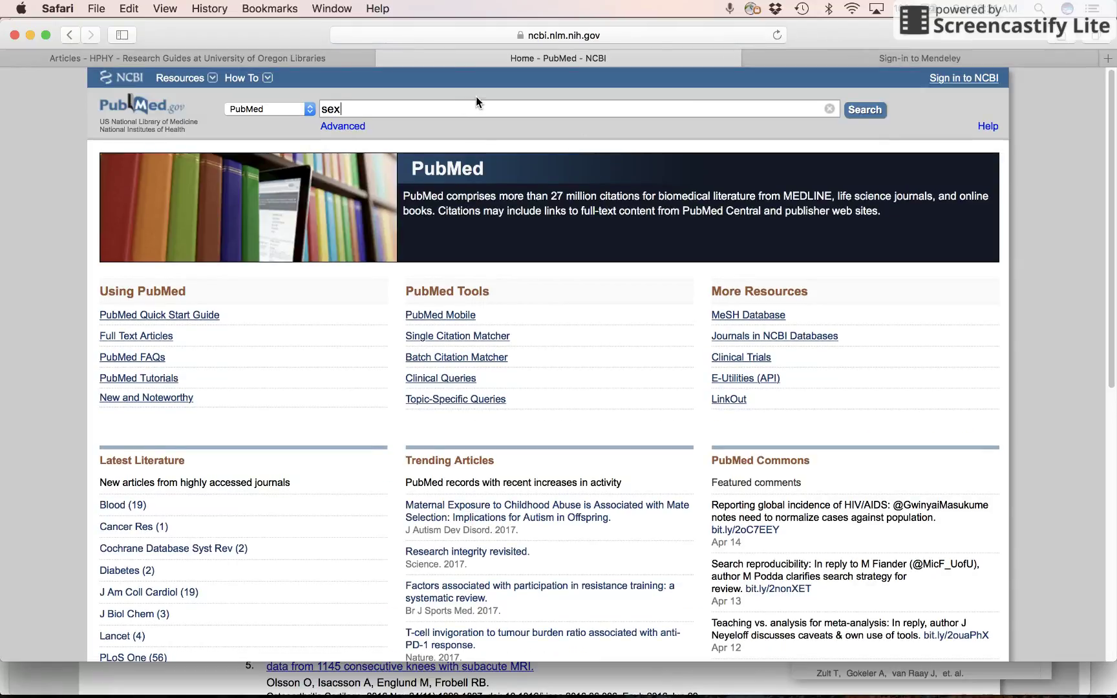
text( dif)
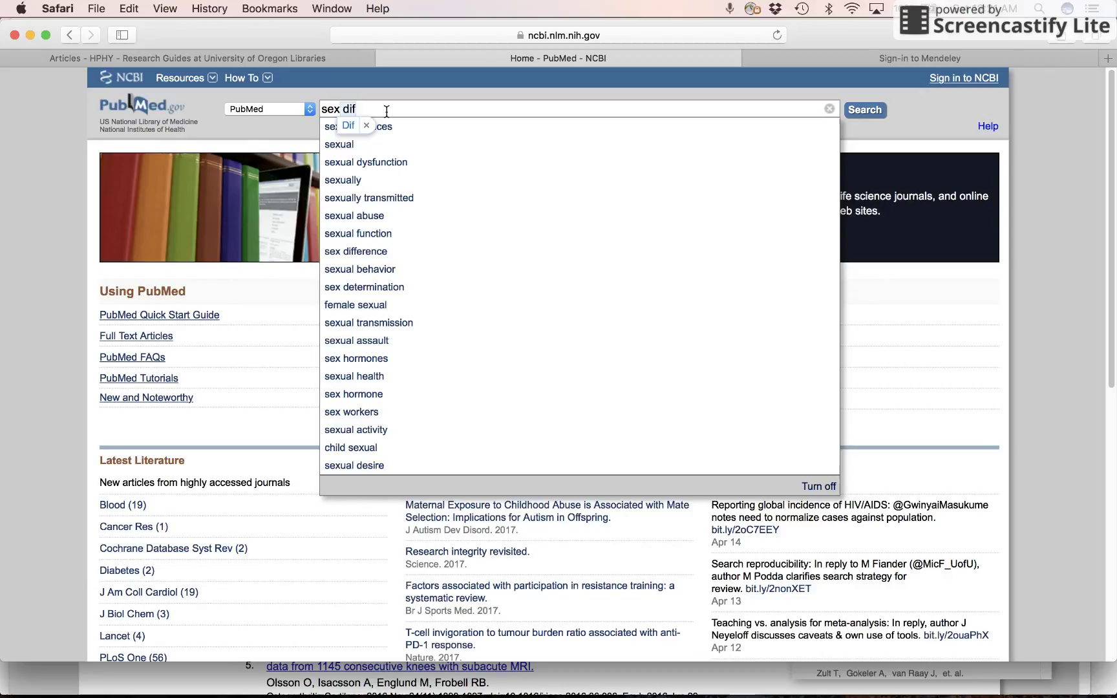
click(447, 125)
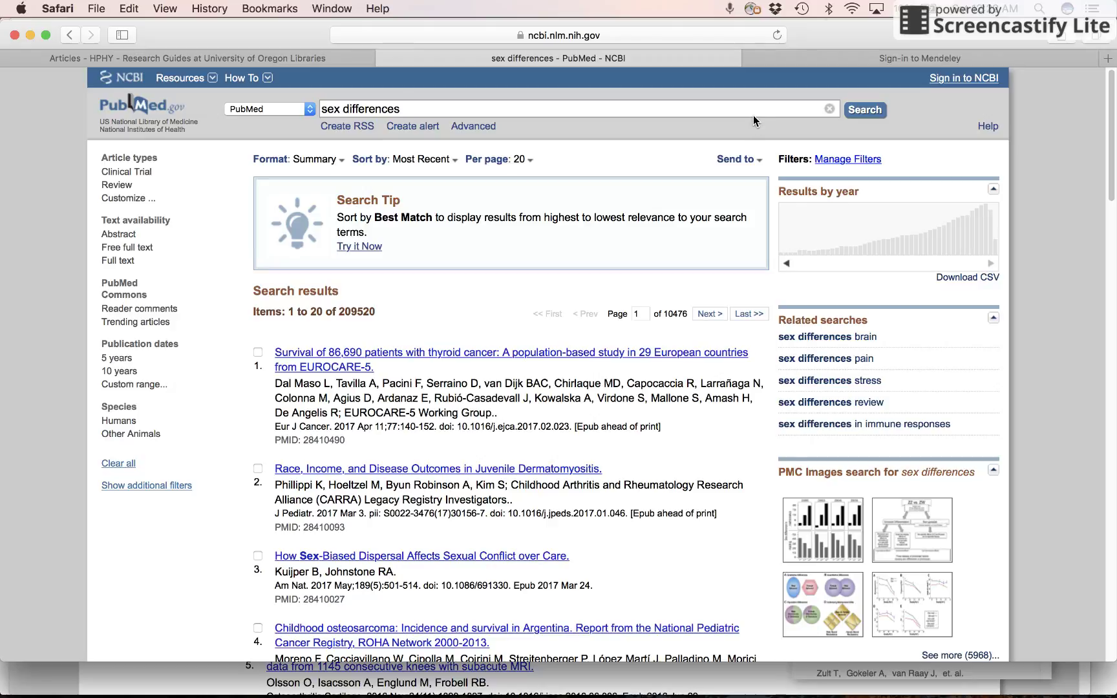
- Sign in to Mendeley, open the Library, and choose Install now to view the Web Importer setup steps
click(804, 58)
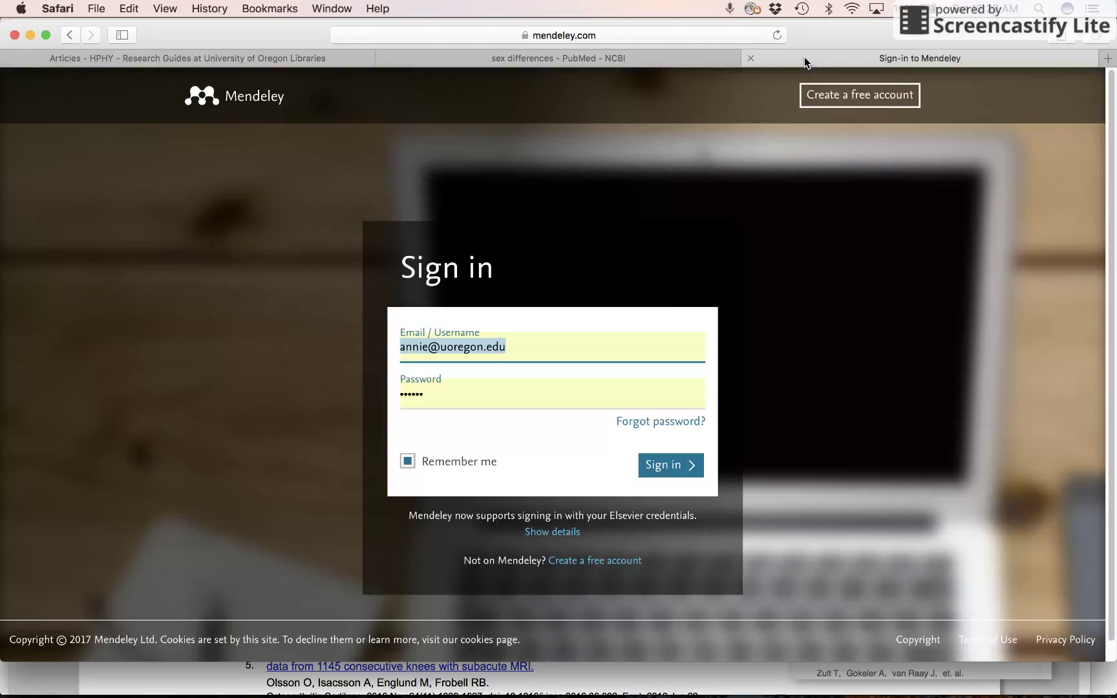
click(679, 471)
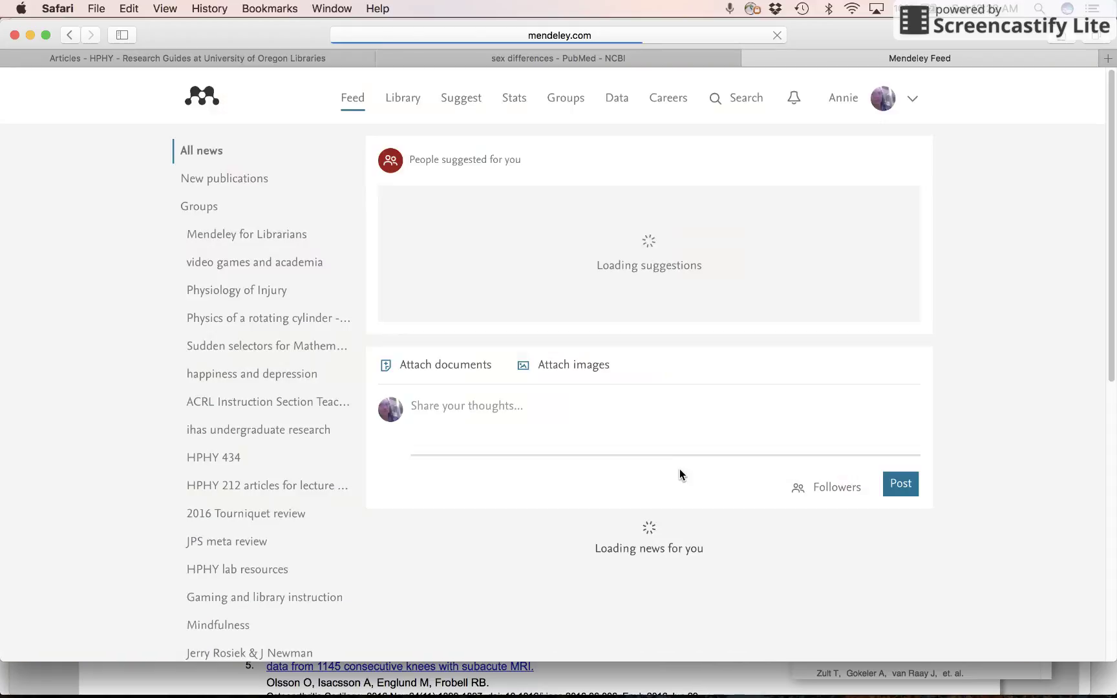
click(408, 107)
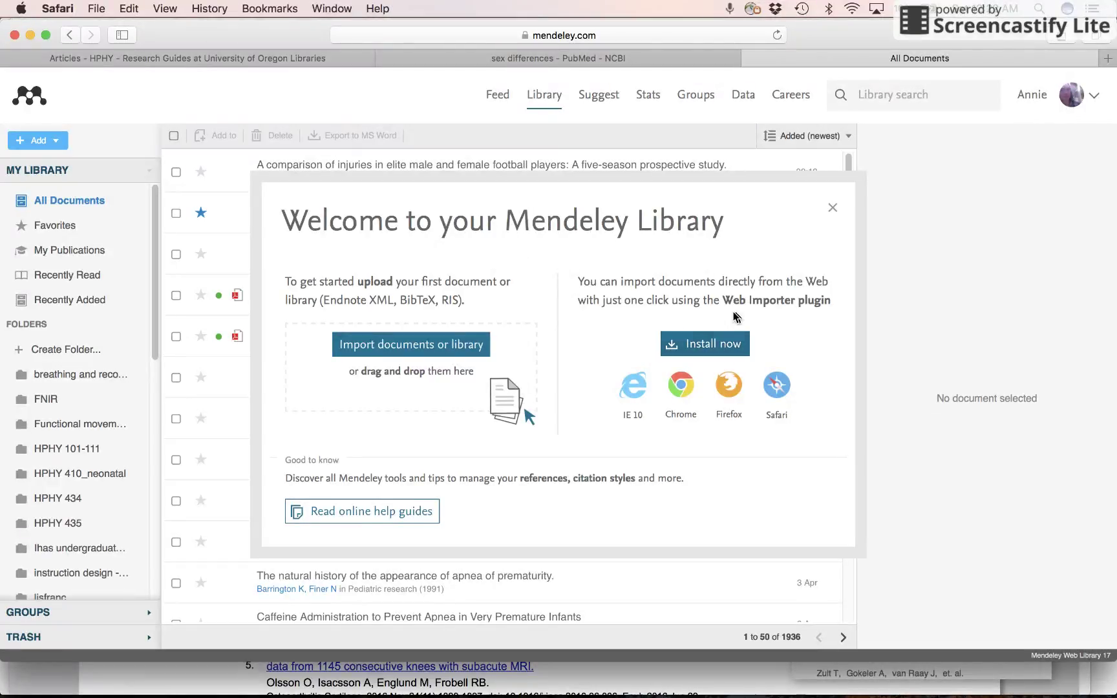
click(713, 349)
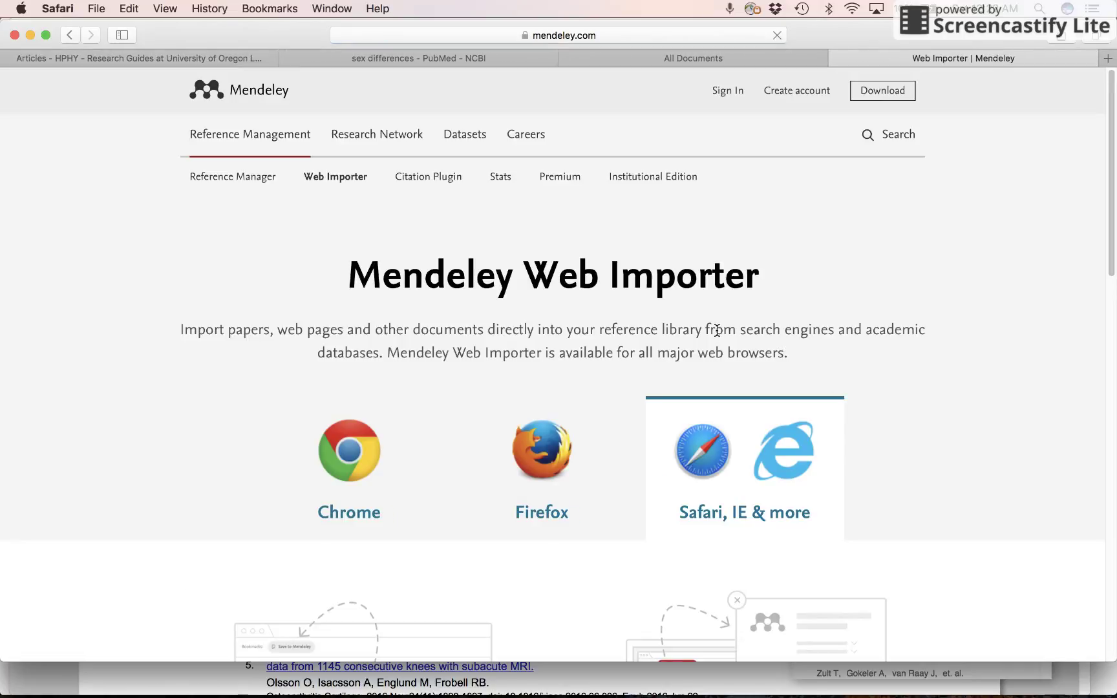
scroll(1086, 275, down, 5)
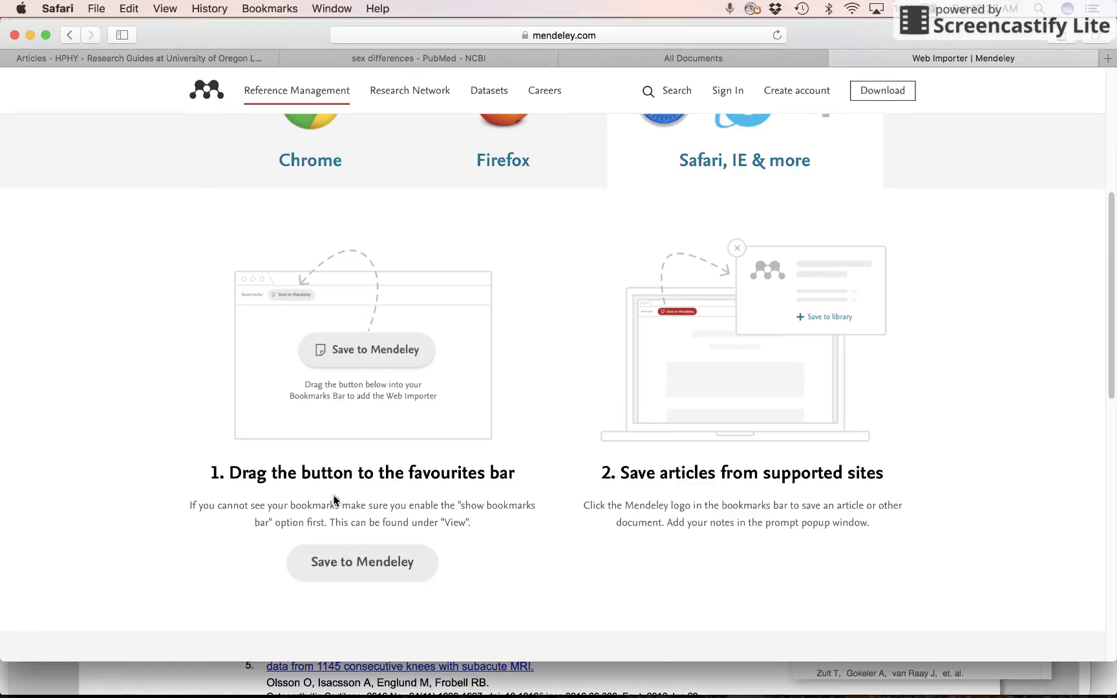
- Show Safari's favourites bar, add the Save to Mendeley bookmarklet, and rename it 'Mendeley'
click(169, 10)
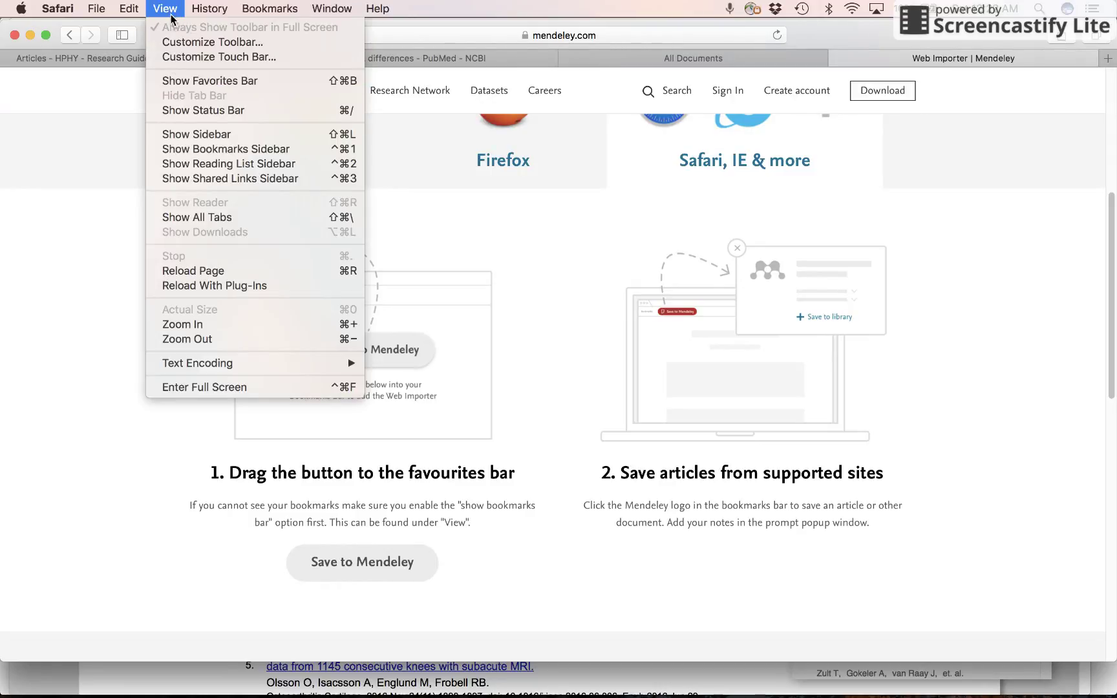
click(176, 84)
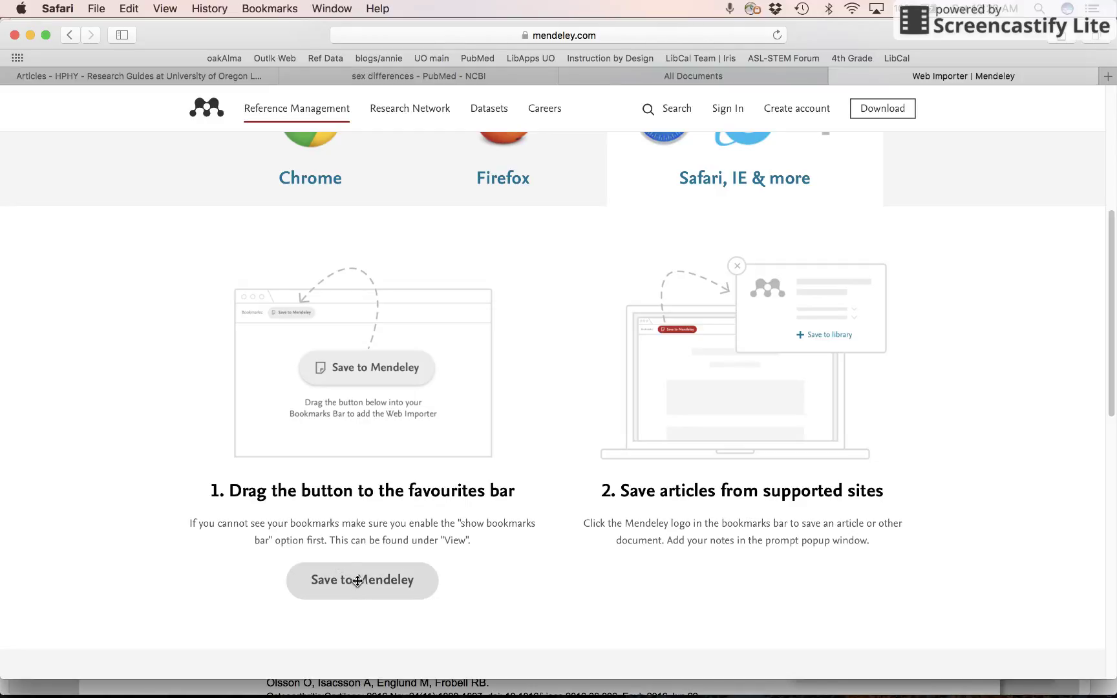
drag(326, 579, 186, 64)
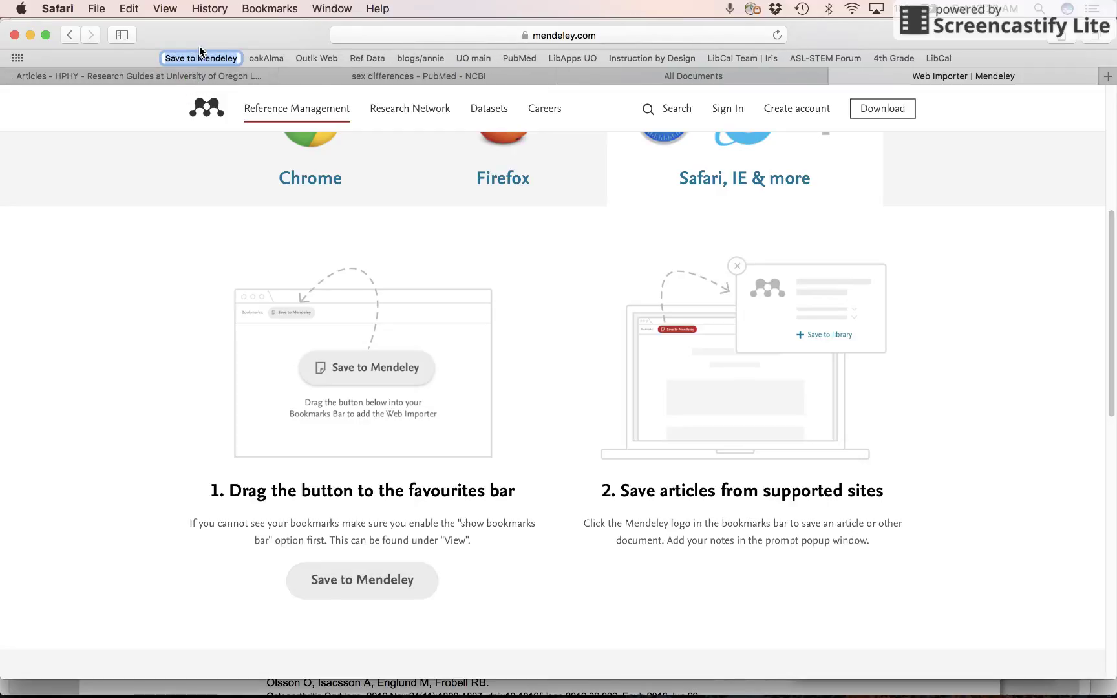
click(196, 58)
key(BackSpace)
key(BackSpace)
key(BackSpace)
key(BackSpace)
key(BackSpace)
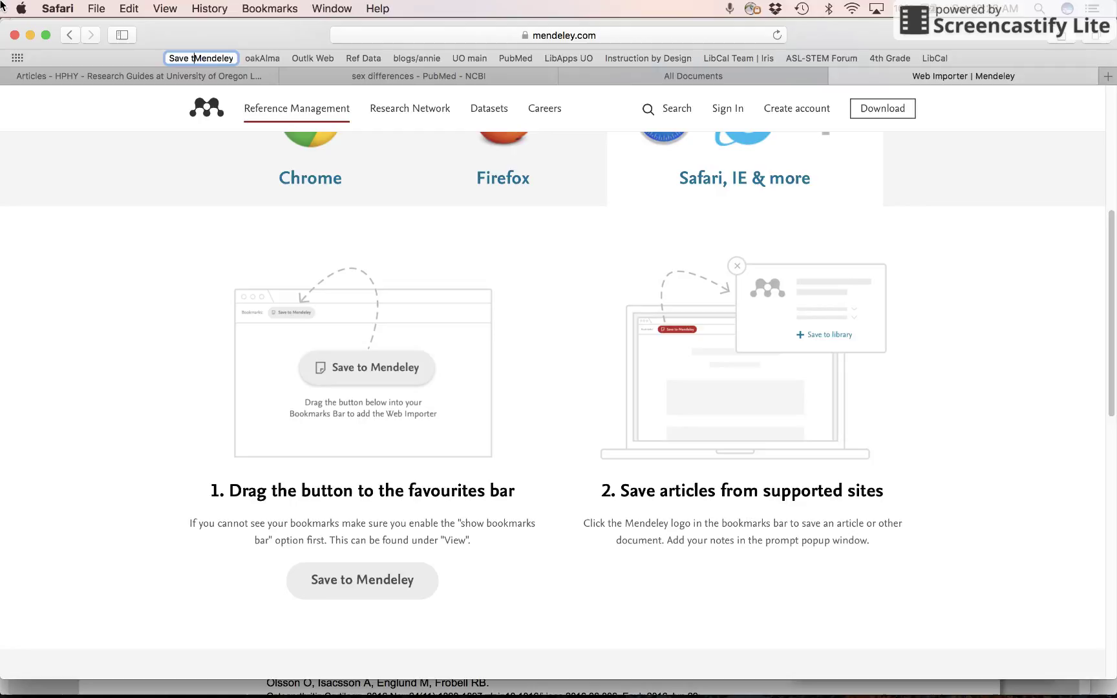
key(BackSpace)
key(BackSpace)
key(BackSpace)
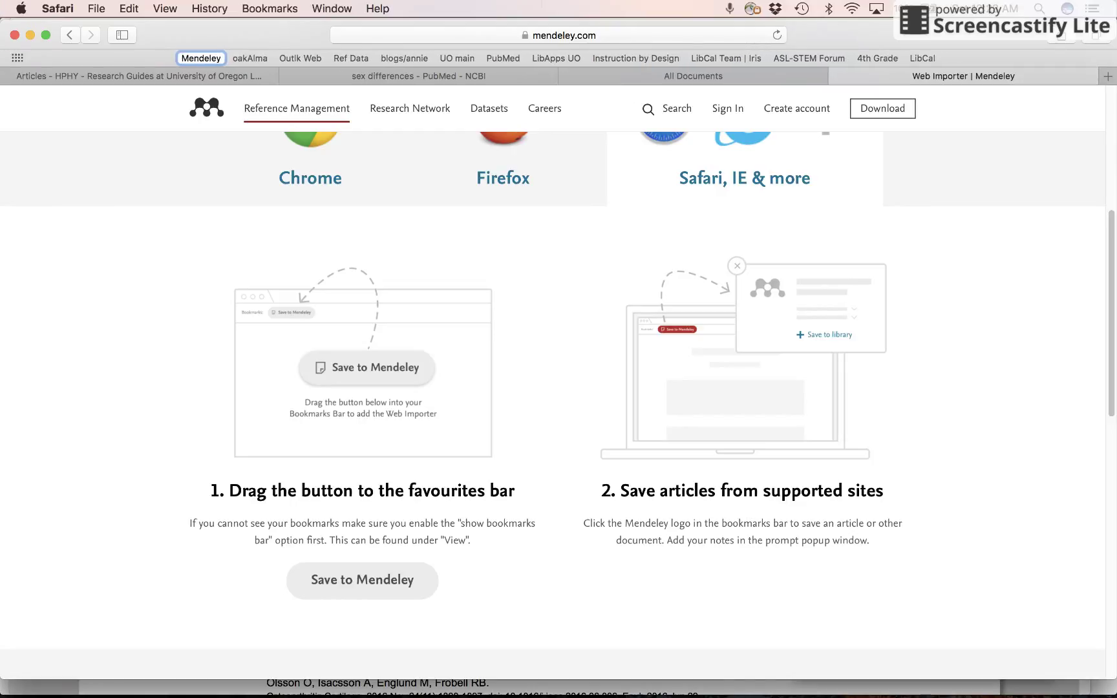
- Use the Mendeley bookmarklet on PubMed to save the Race, Income, and Disease Outcomes in Juvenile Dermatomyositis article
click(488, 72)
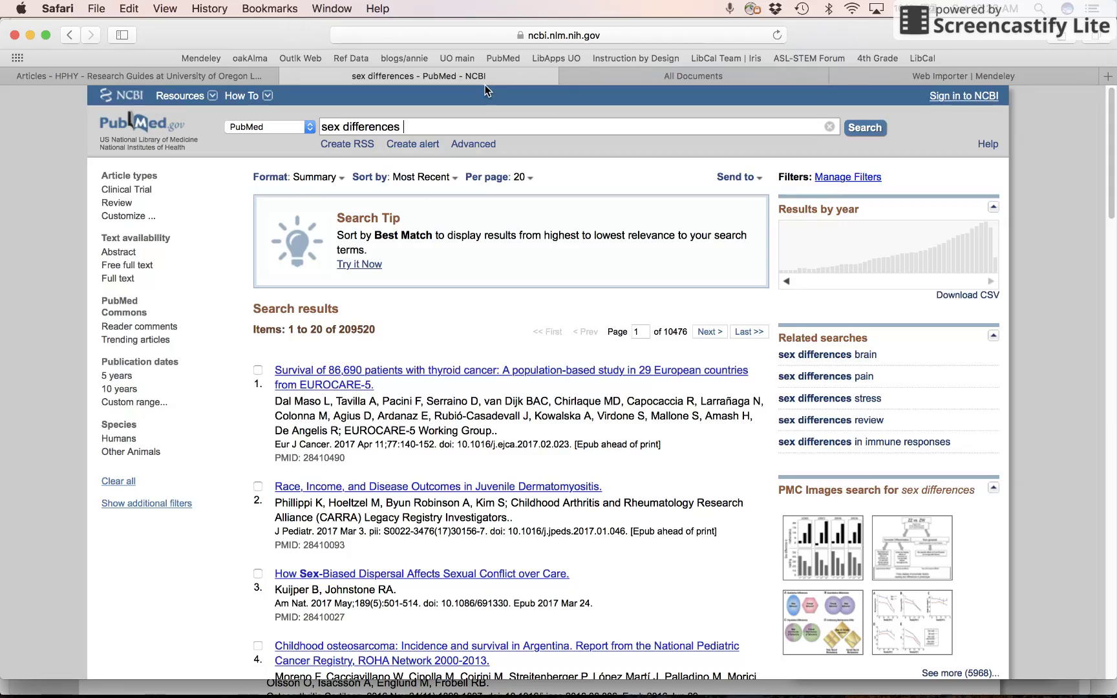
click(204, 63)
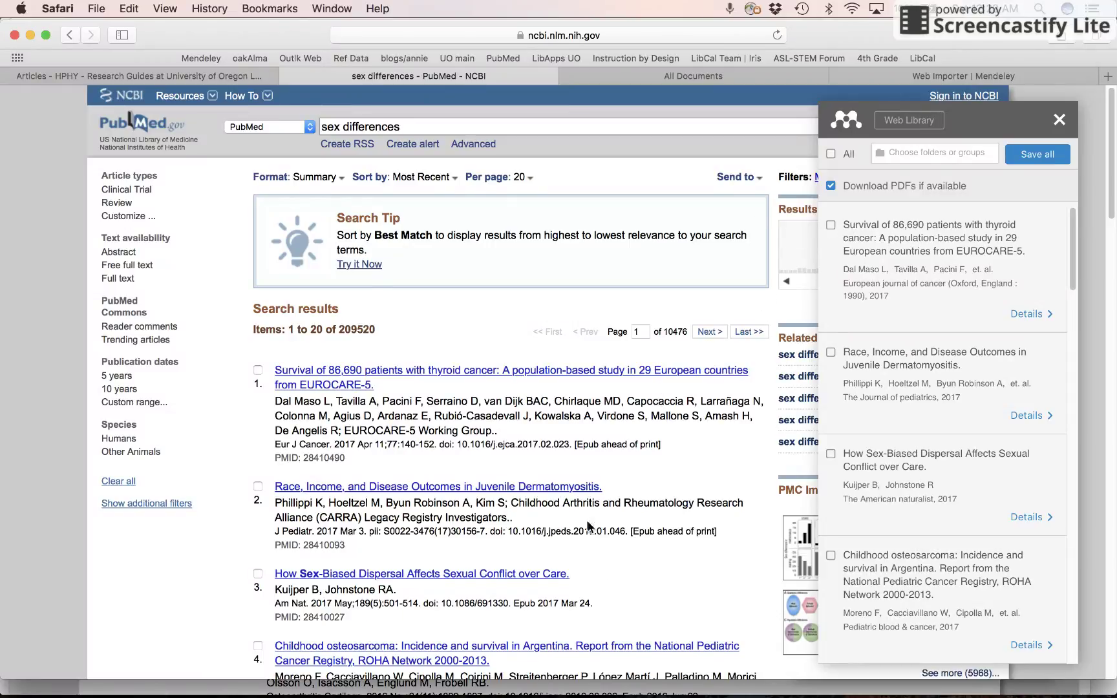
click(831, 352)
click(1010, 159)
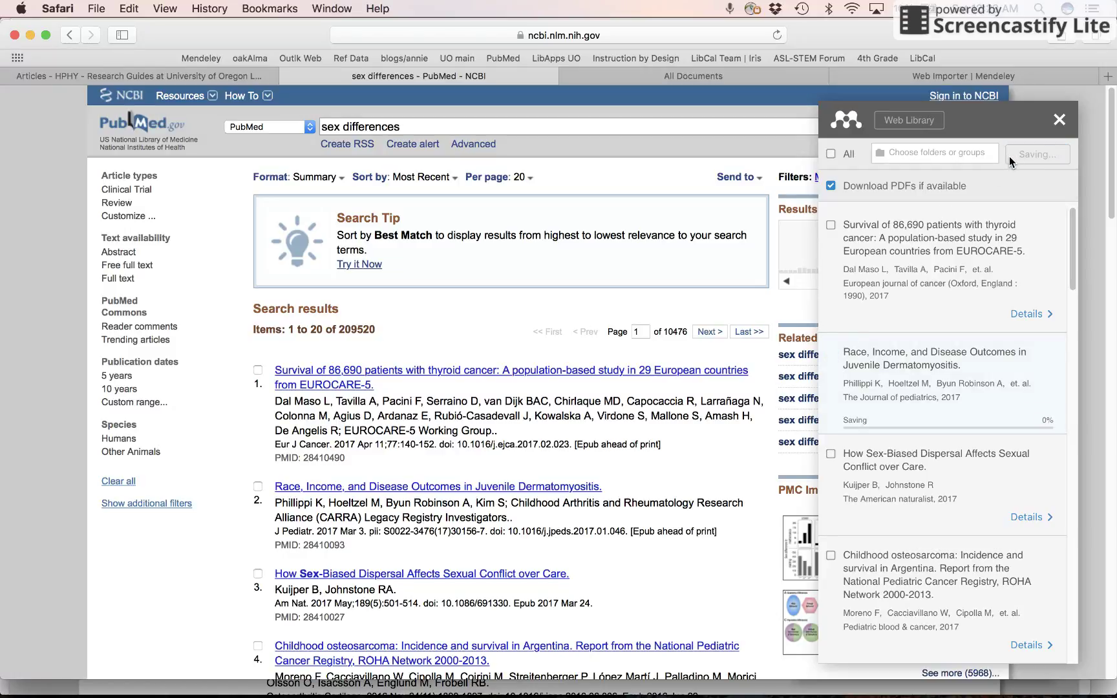
click(885, 78)
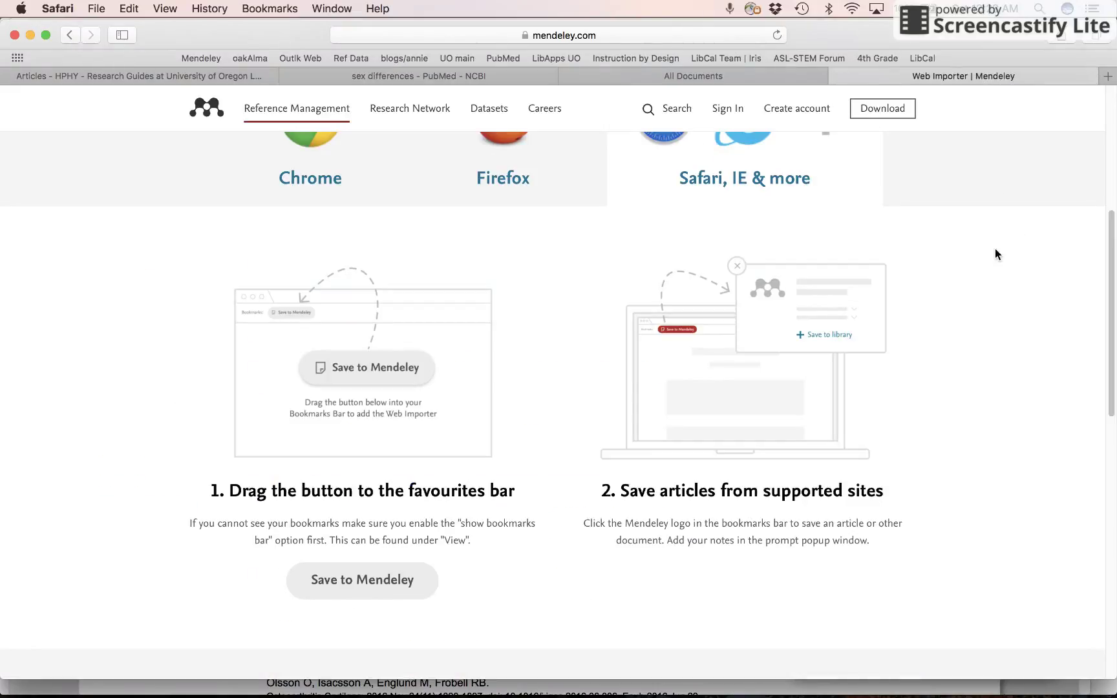
- Open the Mendeley library and dismiss the welcome message and Add and Create tour tip
drag(1109, 265, 853, 125)
click(270, 111)
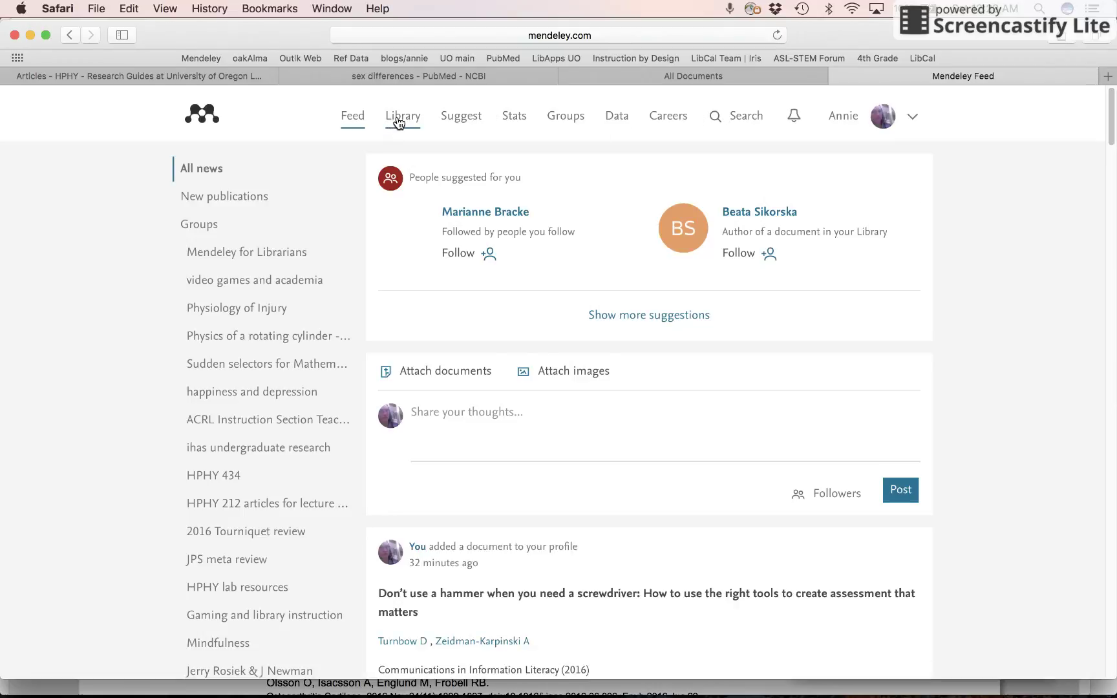
click(402, 115)
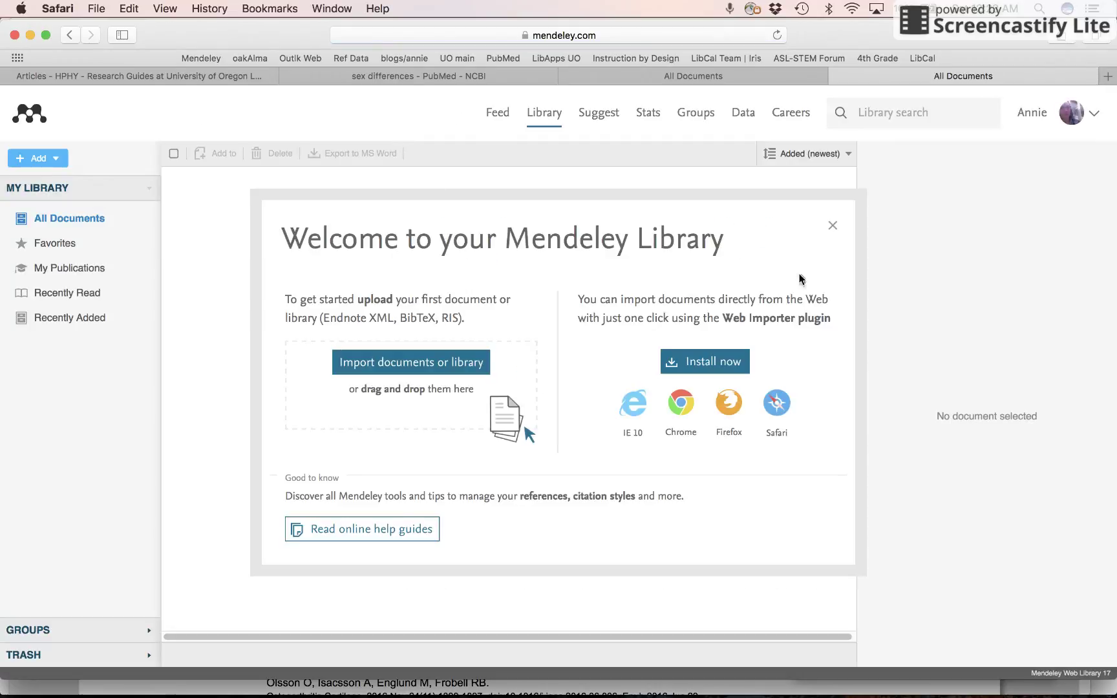
click(834, 229)
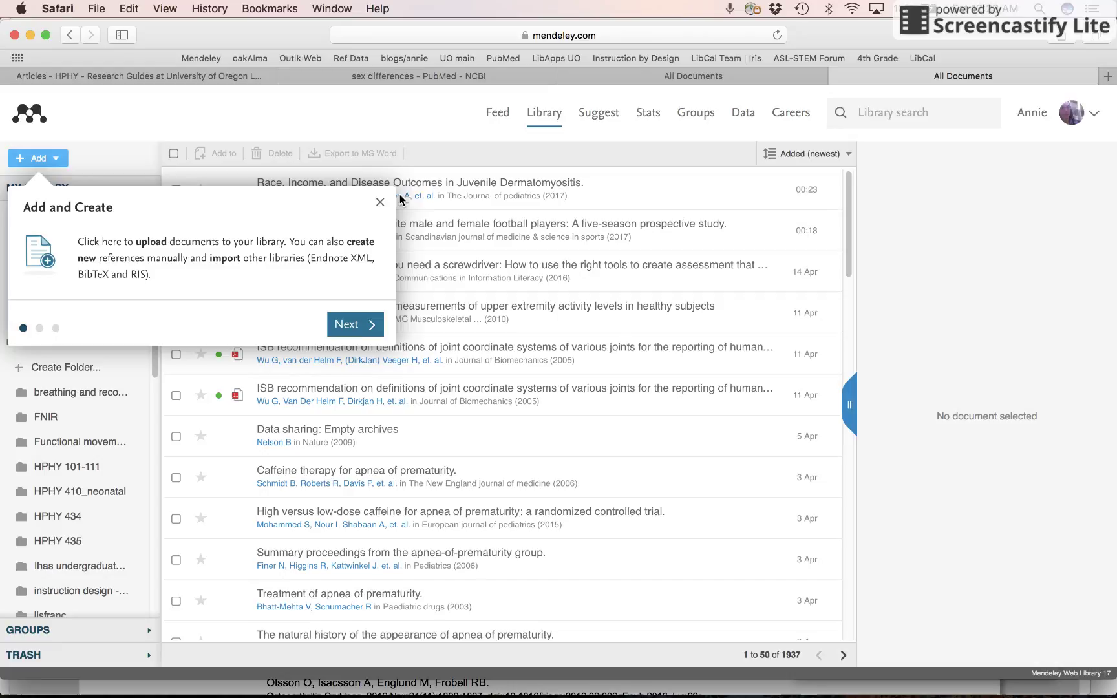
click(379, 204)
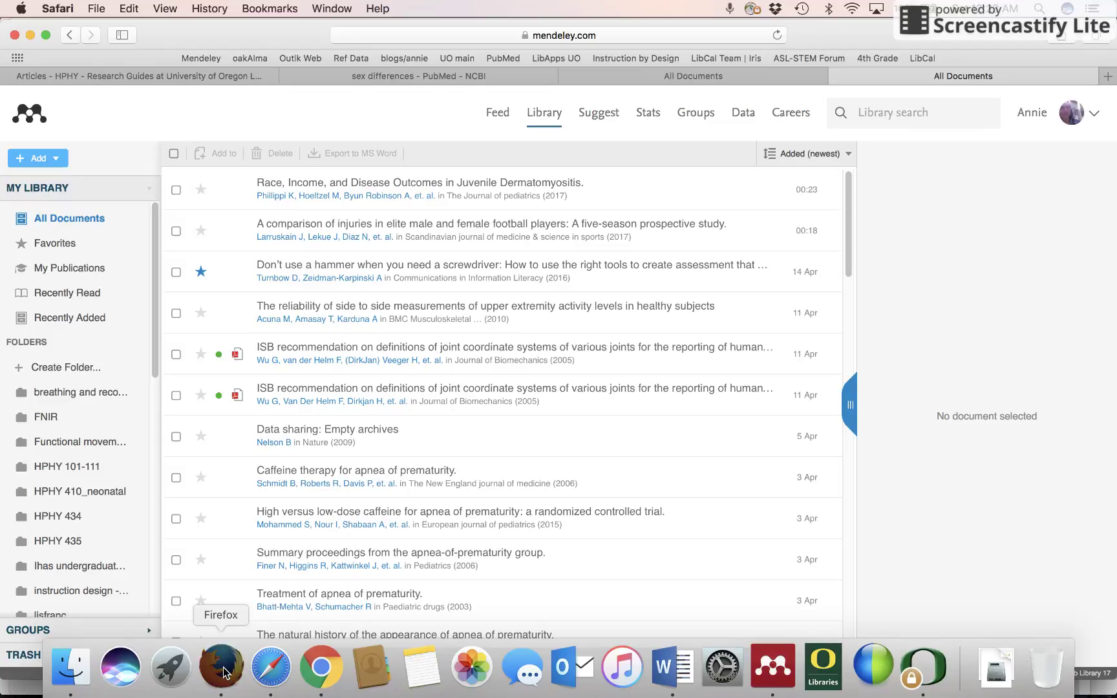
- In Firefox, open library.uoregon.edu in a new tab and the Mendeley Library in the Feed tab
click(222, 676)
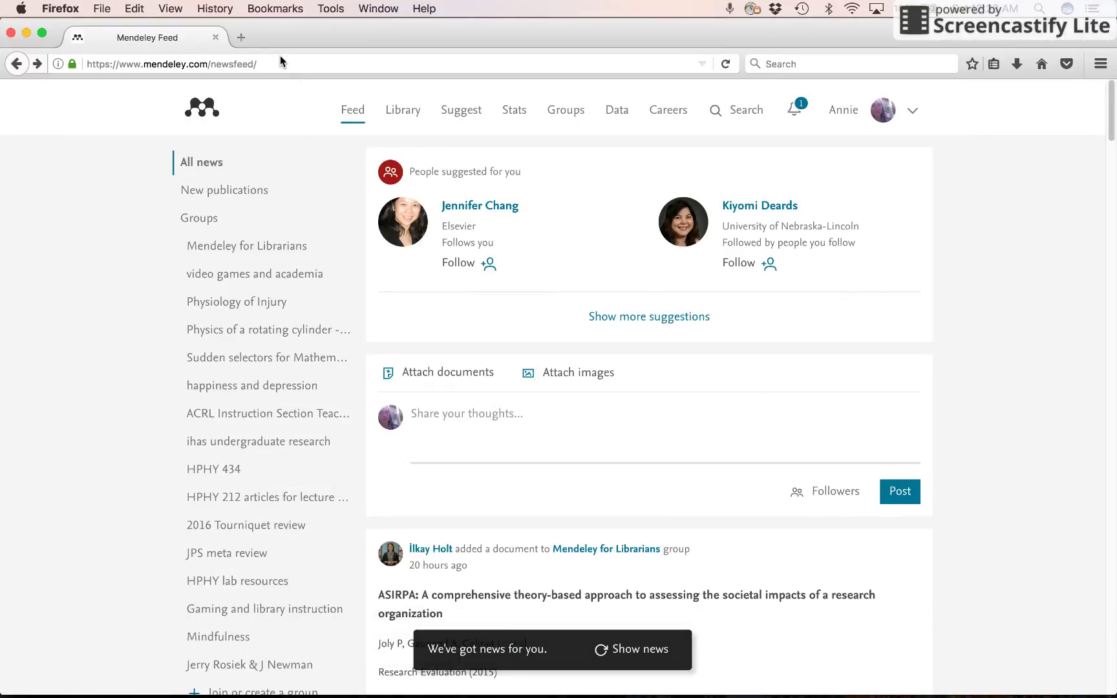
click(244, 39)
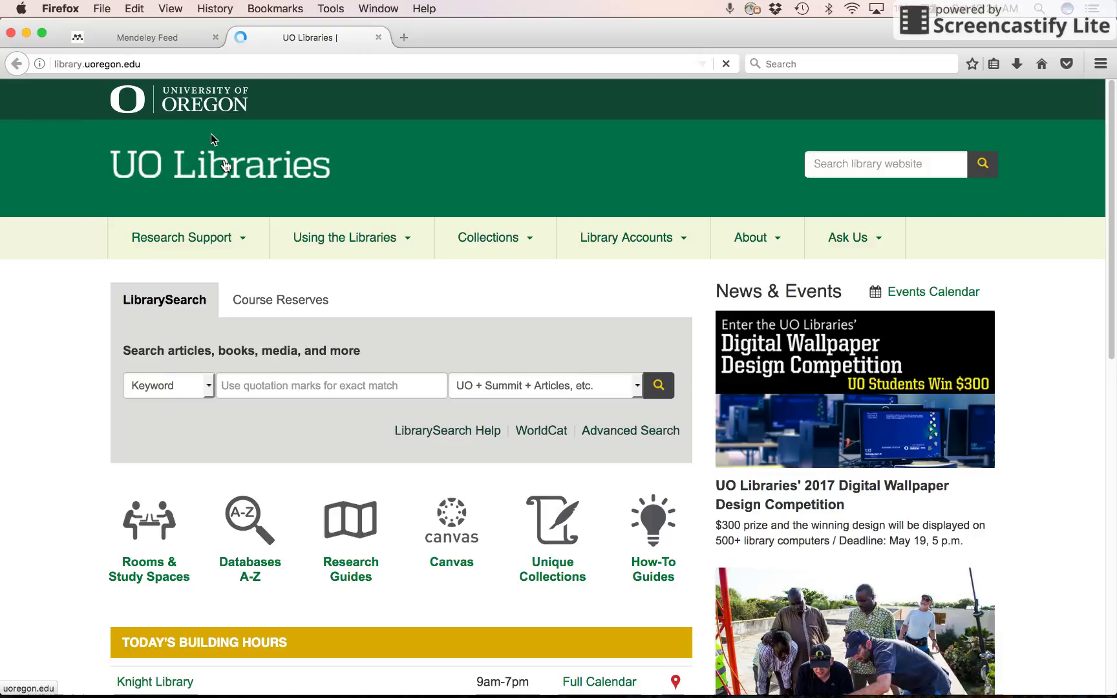
click(168, 40)
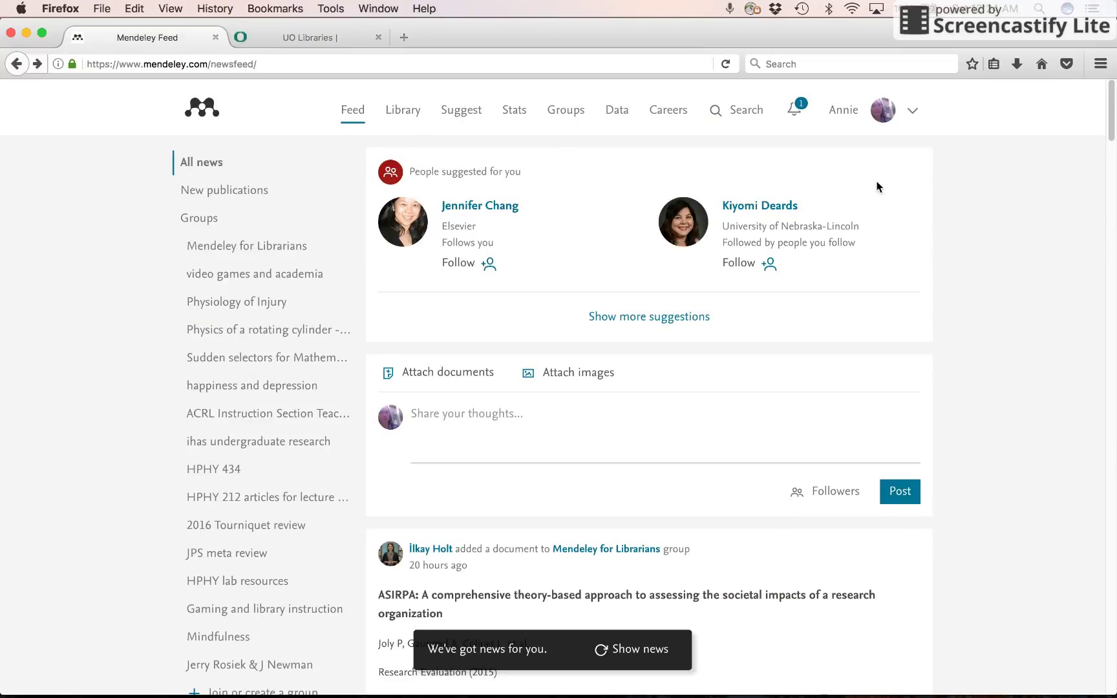
click(404, 116)
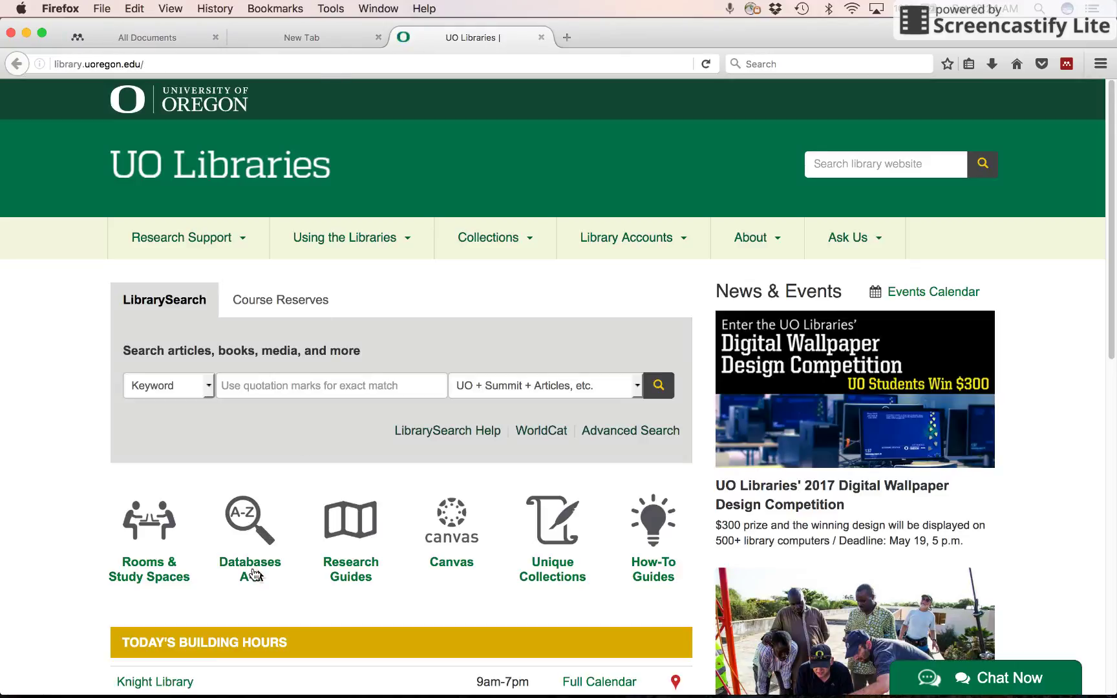
- Go through Research Guides > Human Physiology > HPHY to PubMed and type 'sex' in the search box
click(350, 571)
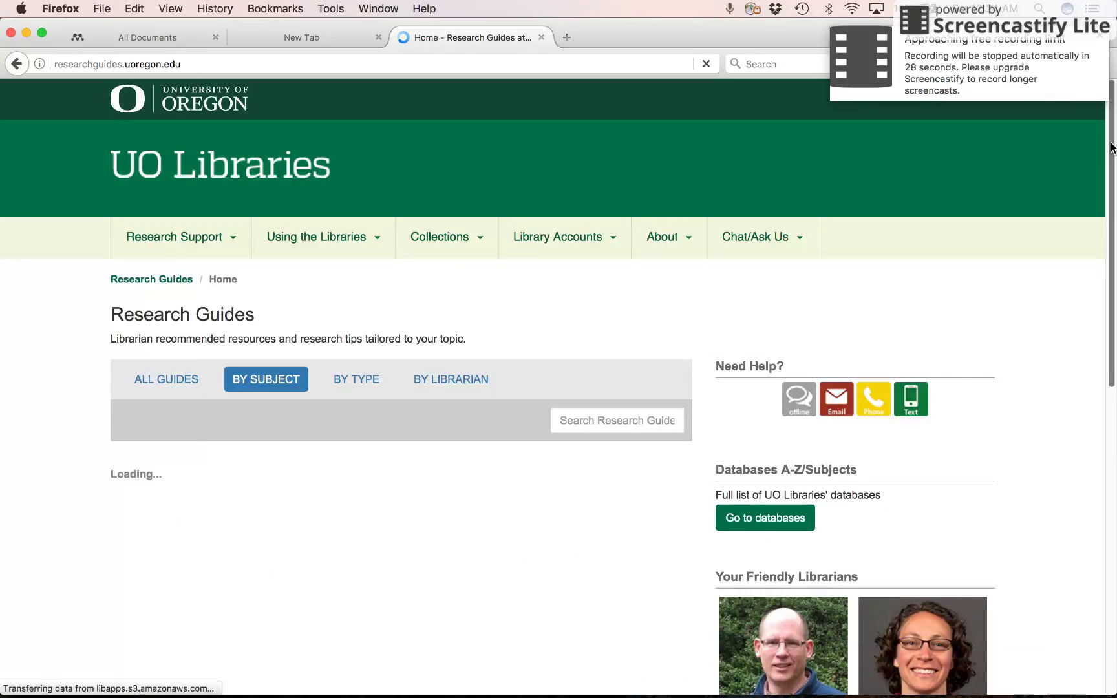
drag(1113, 164, 1112, 255)
scroll(301, 461, down, 13)
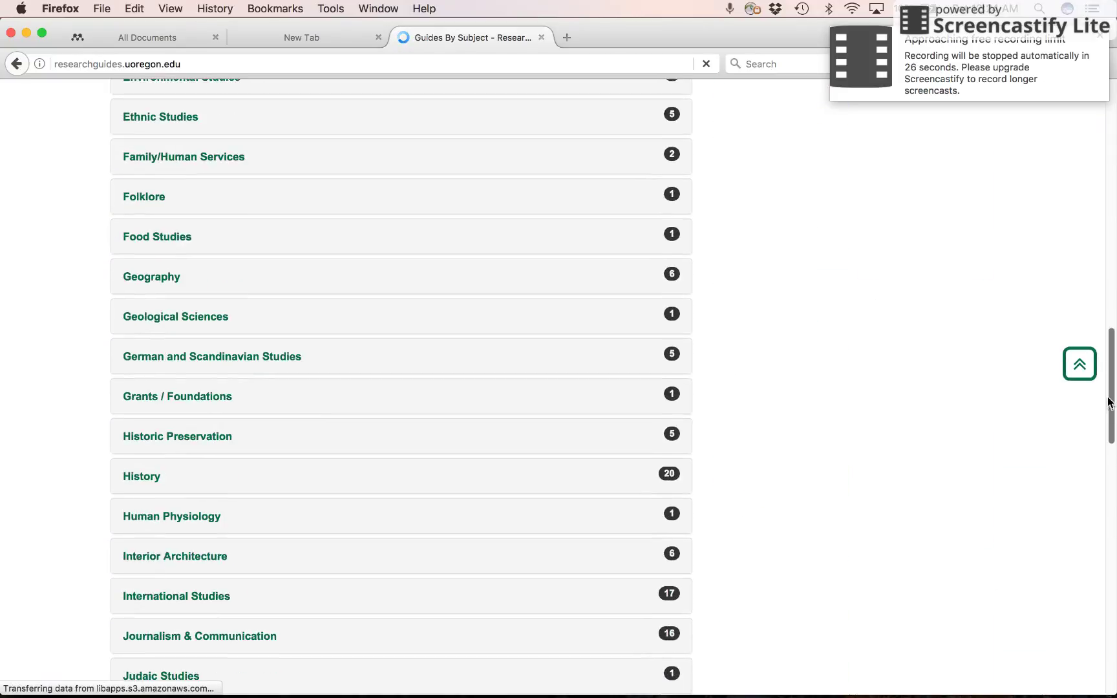
click(180, 460)
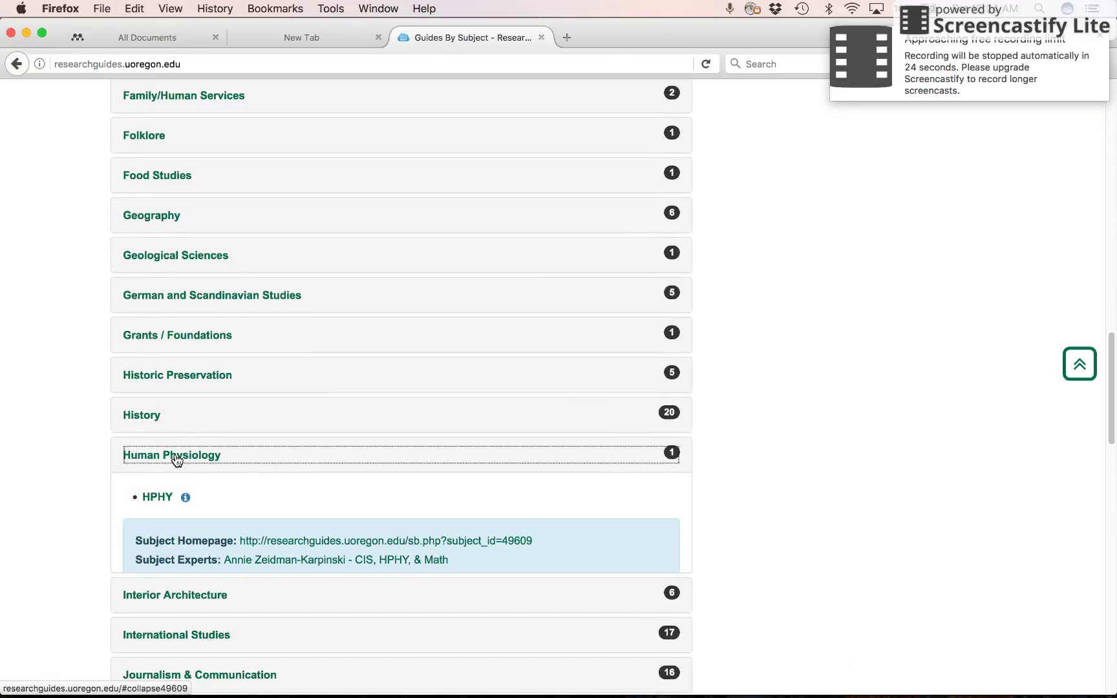
click(157, 498)
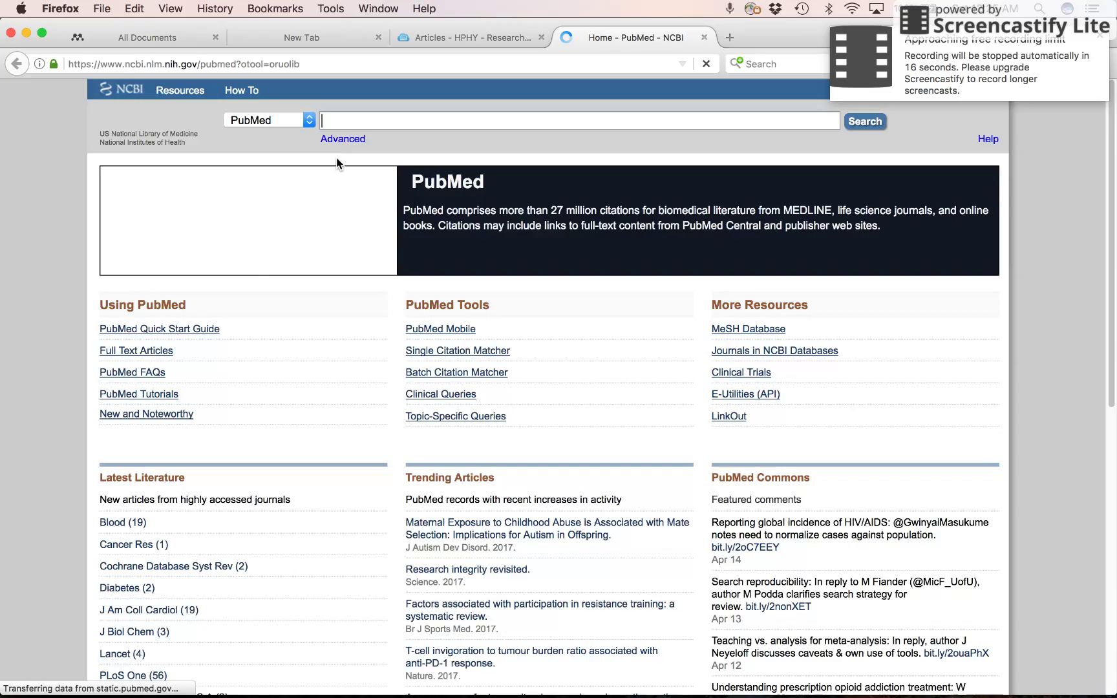
click(360, 120)
text(sex)
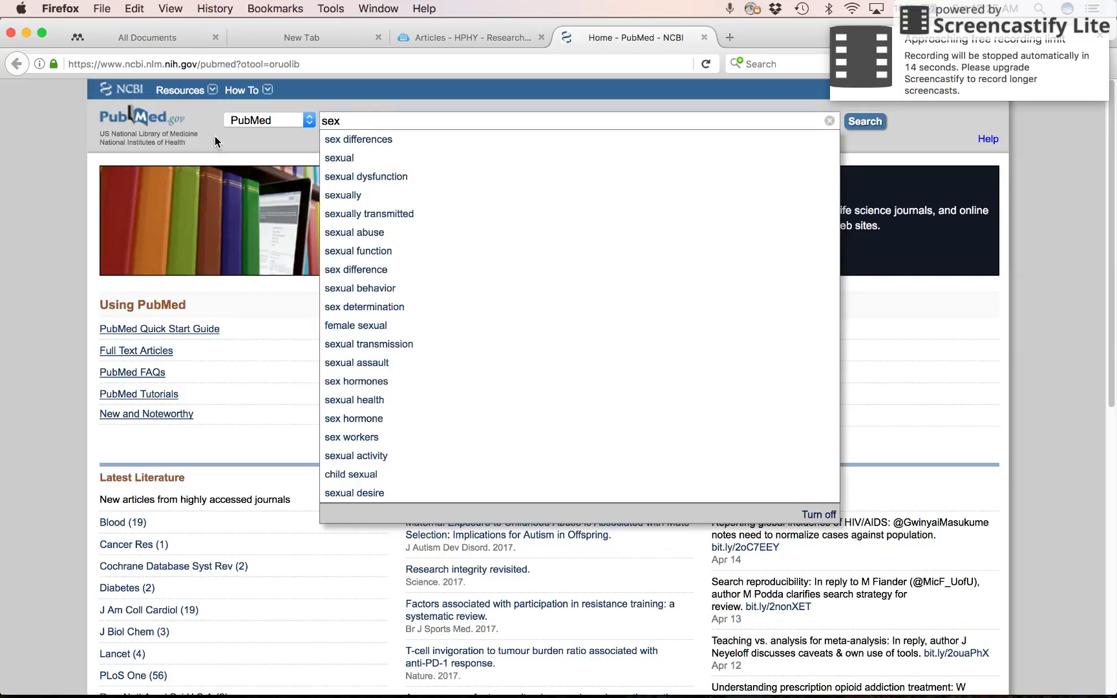